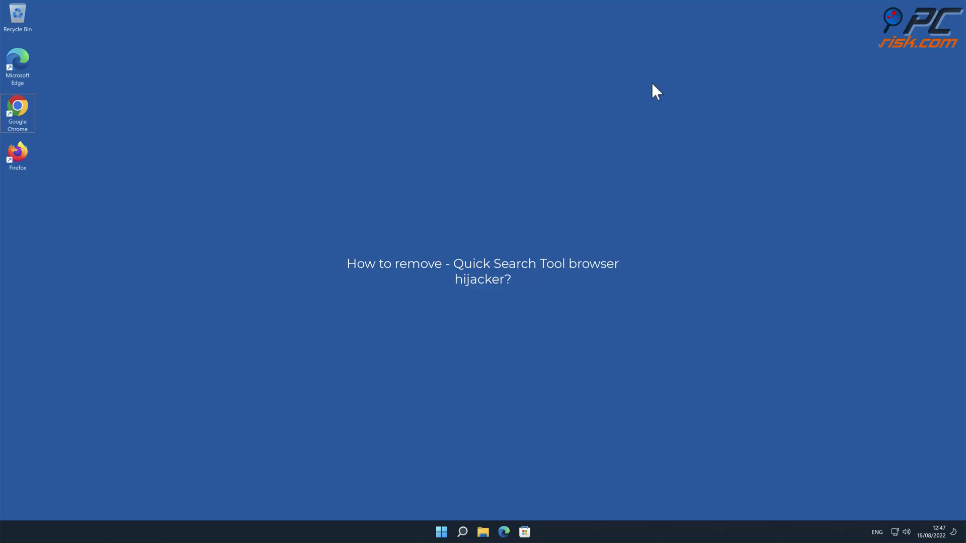
Step: Launch Chrome and search 'testing search engine', which redirects to Yahoo results (about 691,000)
double_click(19, 104)
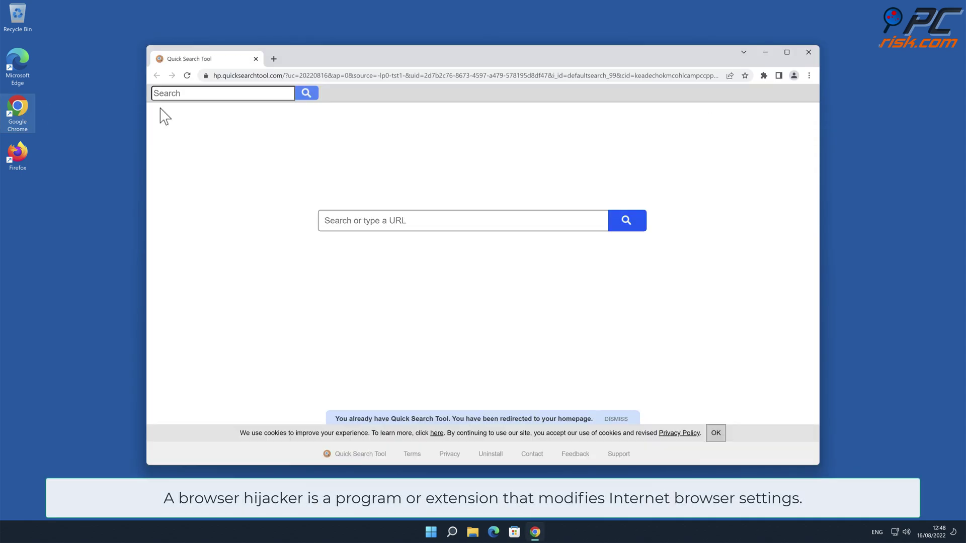
click(257, 78)
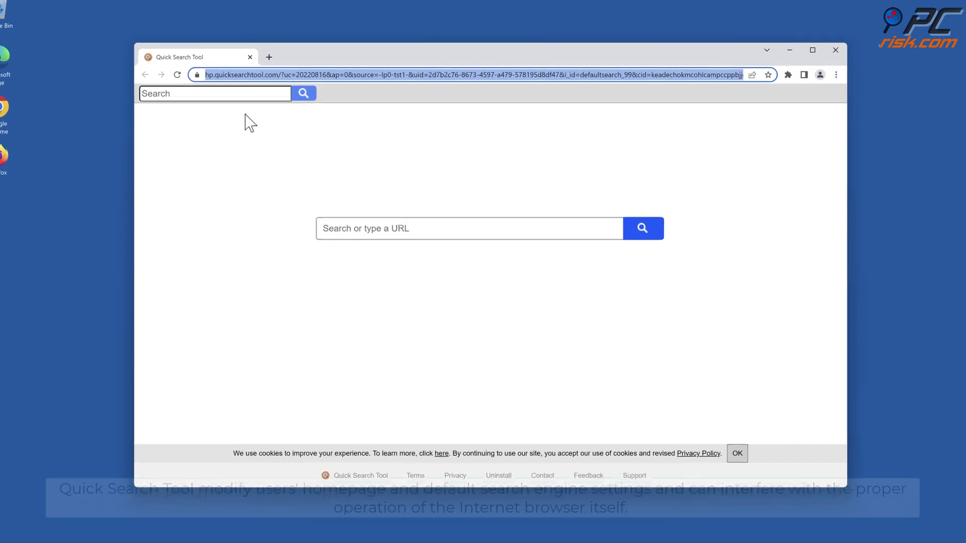
text(testin)
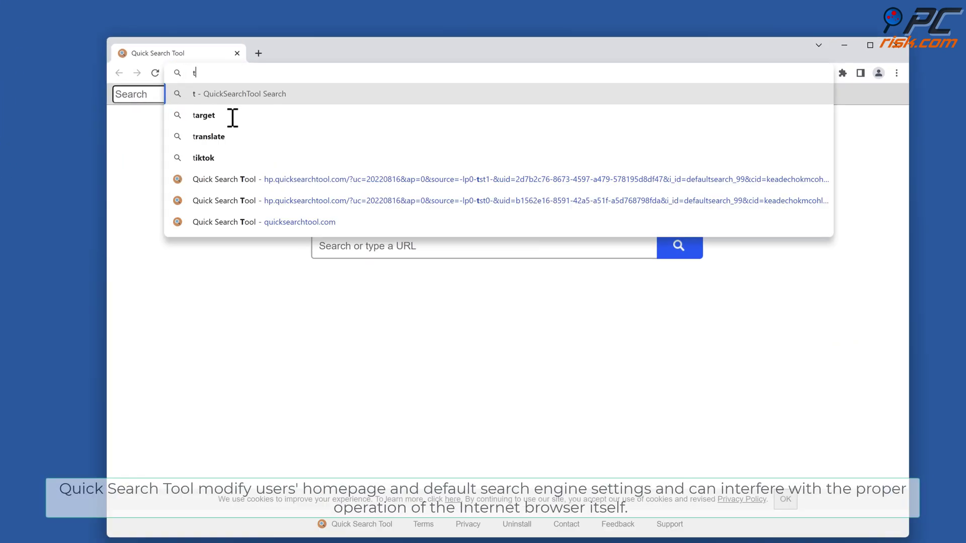
text(g)
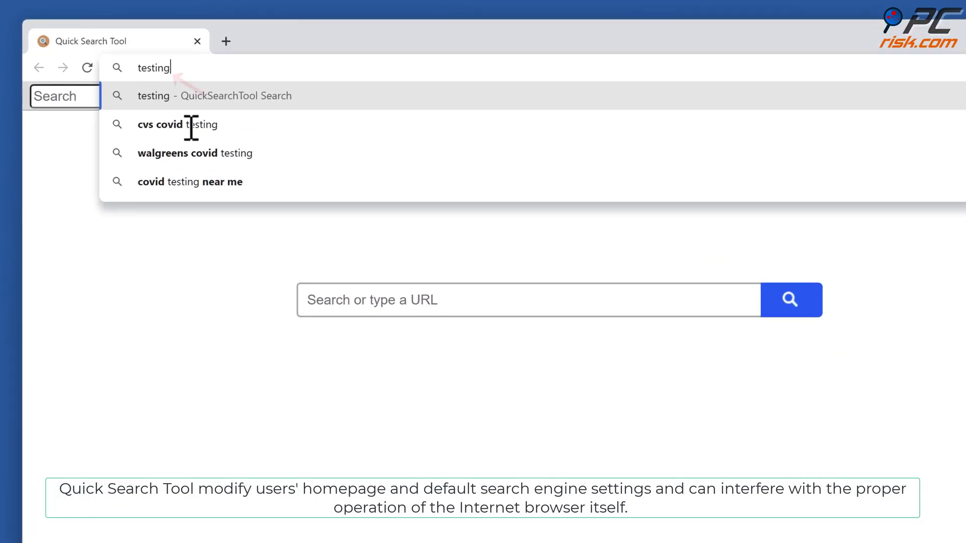
text( search engine)
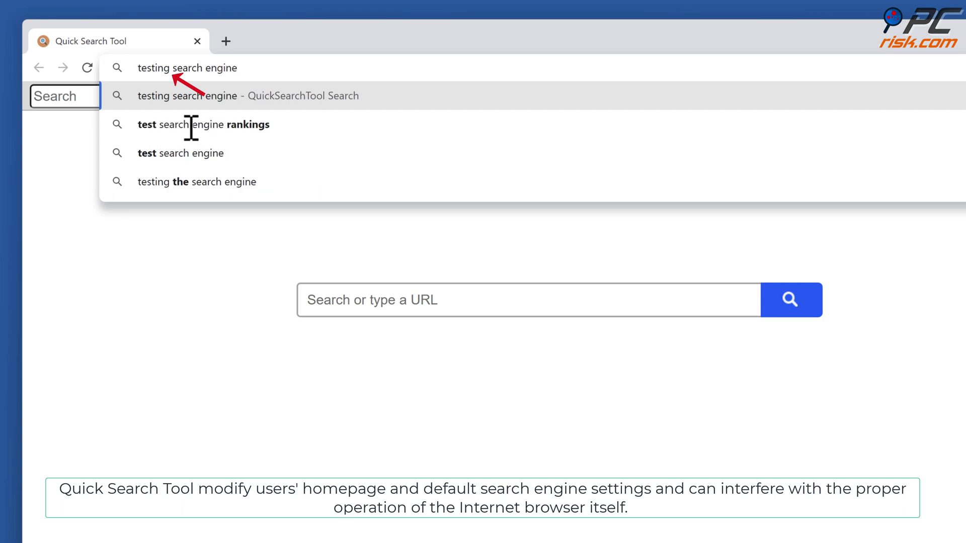
key(Return)
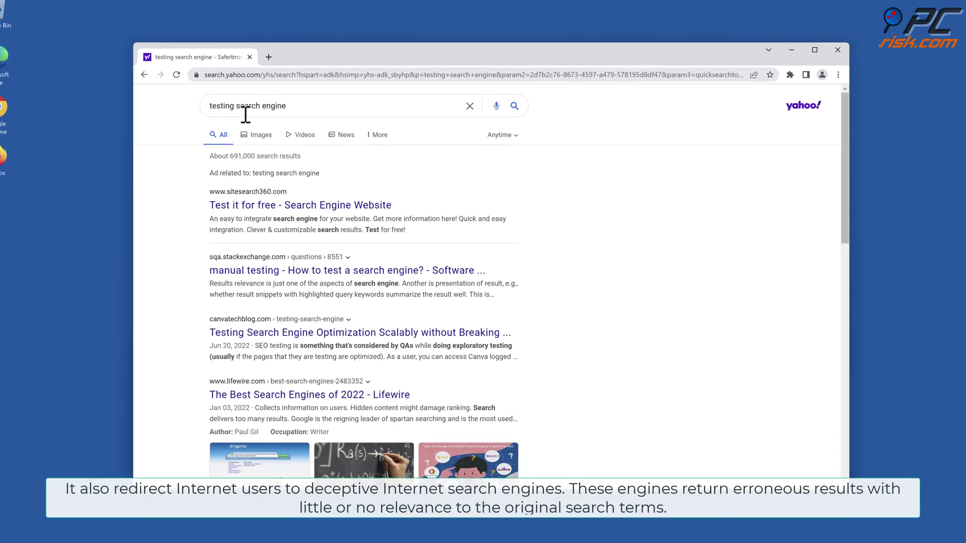
mouse_move(815, 114)
mouse_down()
mouse_move(815, 347)
mouse_move(817, 112)
mouse_up()
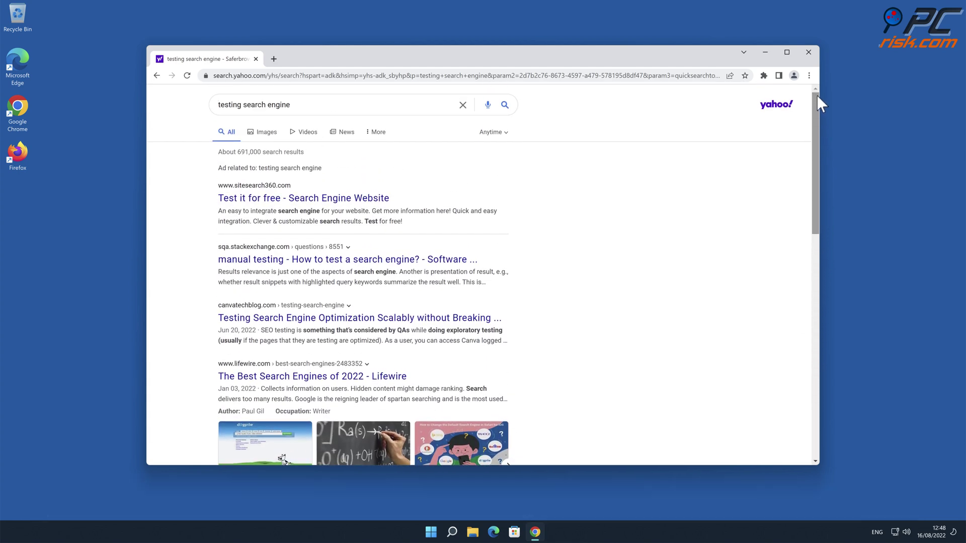
click(809, 75)
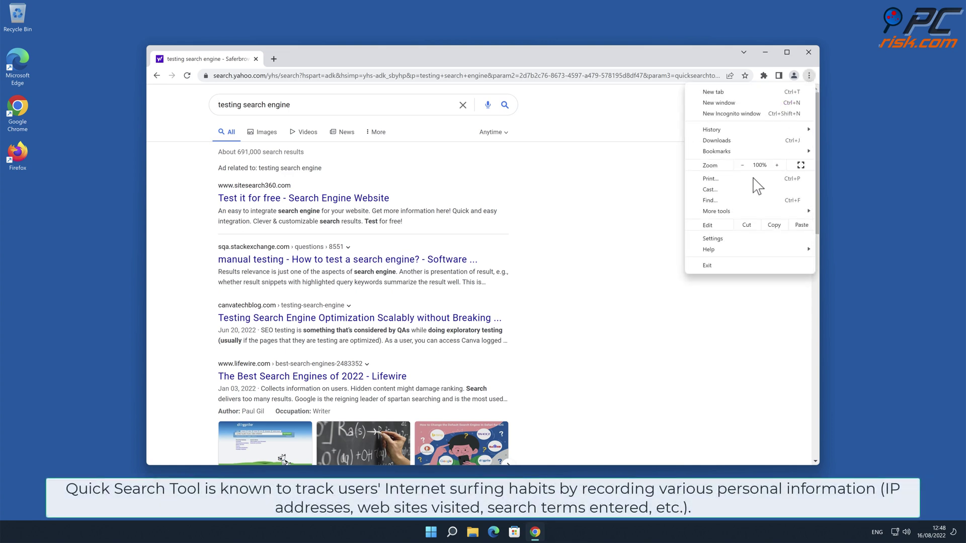
Step: Inspect the Quick Search Tool extension and search engines list with QuickSearchTool as default, then close Chrome
mouse_move(736, 216)
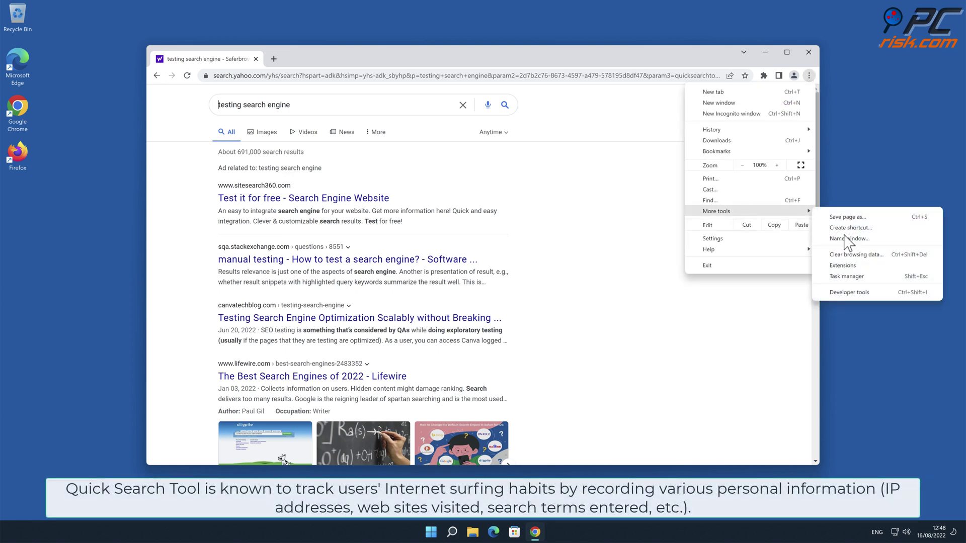
click(842, 265)
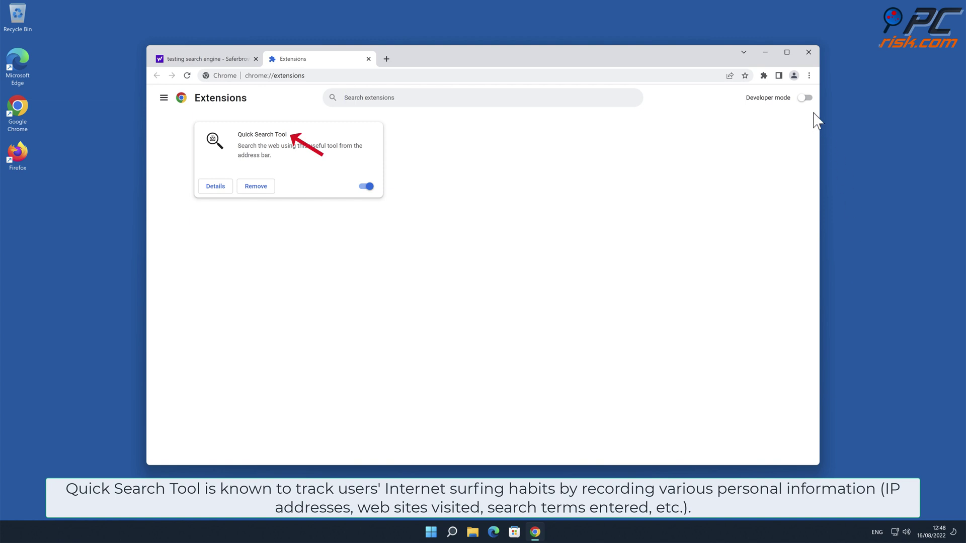
click(809, 76)
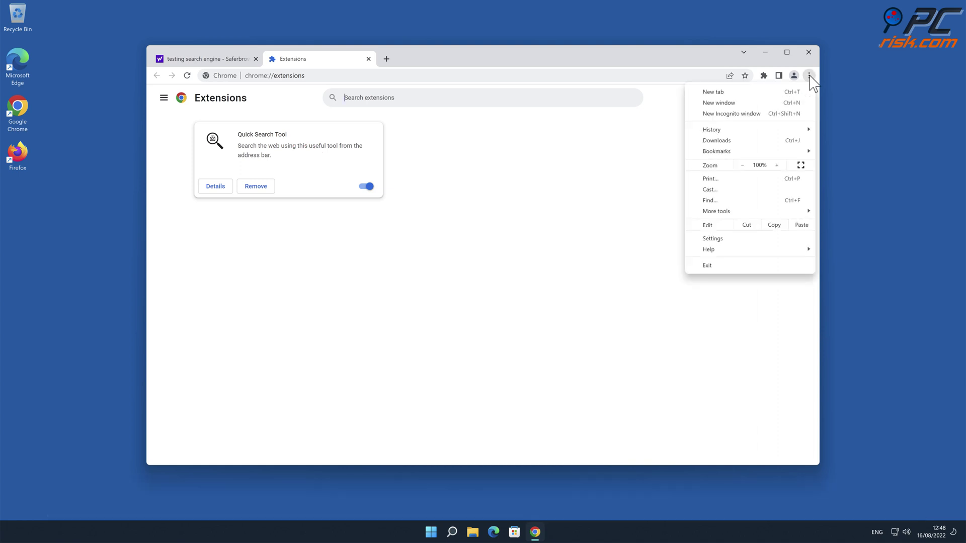
click(738, 239)
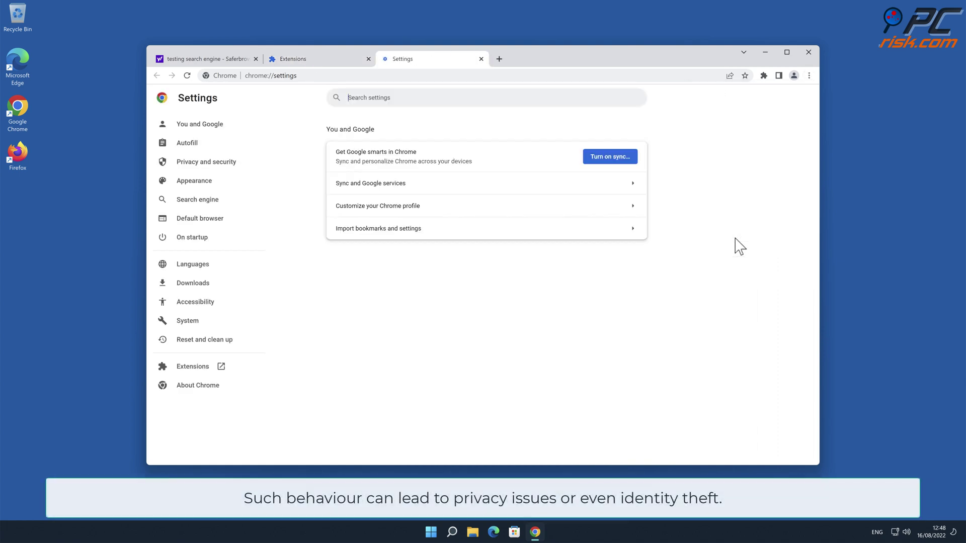
click(187, 205)
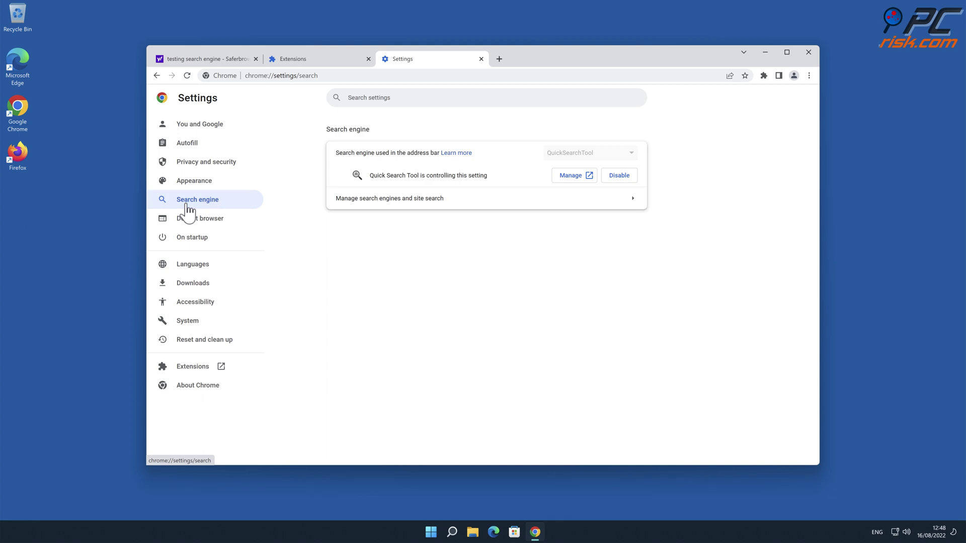
click(639, 204)
drag(817, 182, 812, 244)
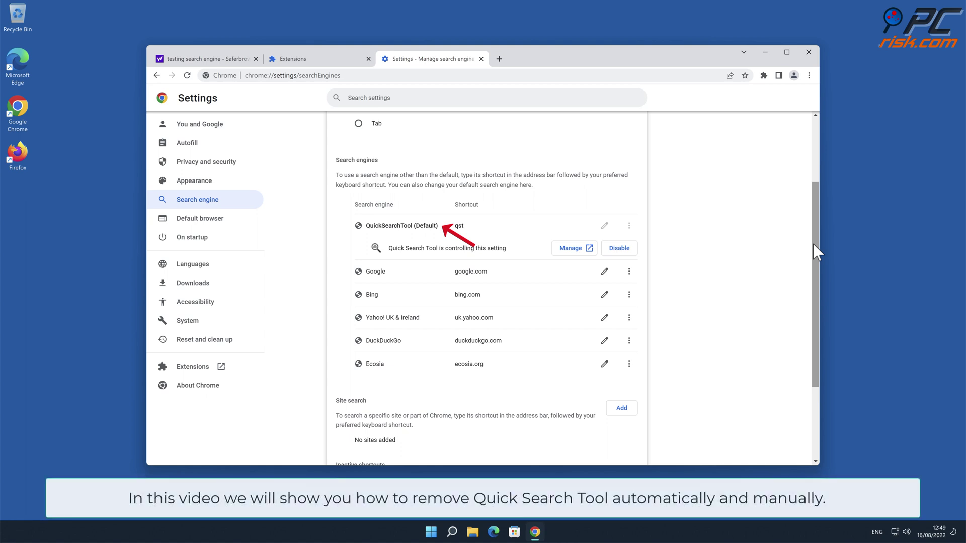
click(808, 52)
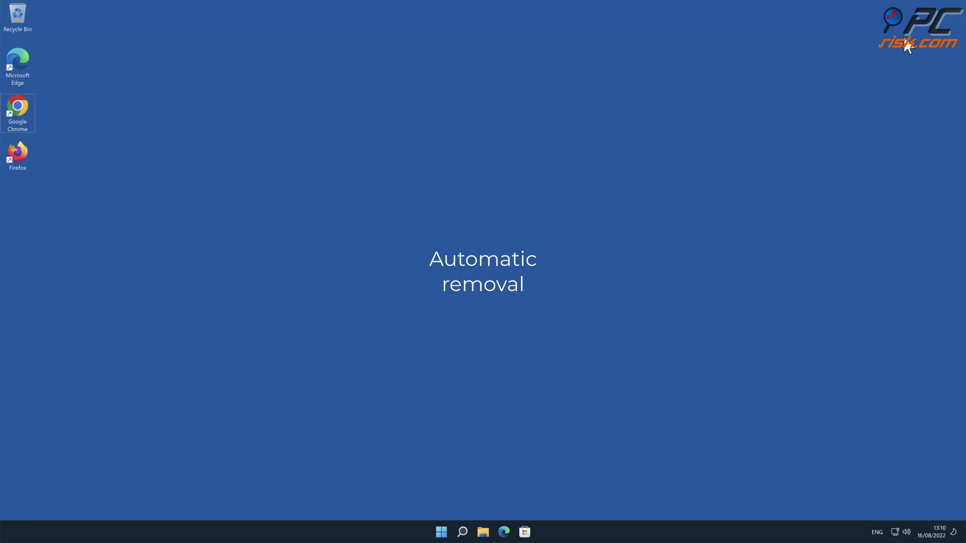
double_click(21, 105)
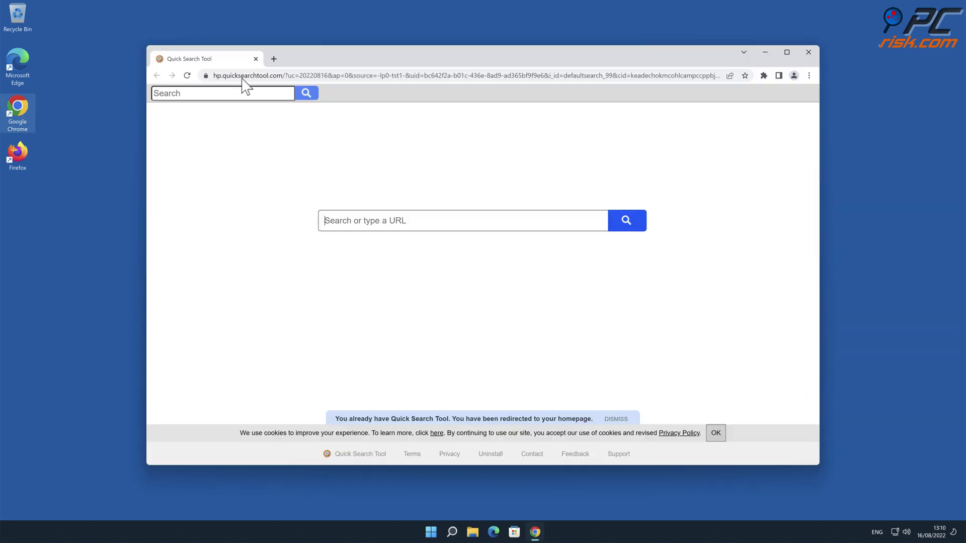
click(243, 76)
text(www.co)
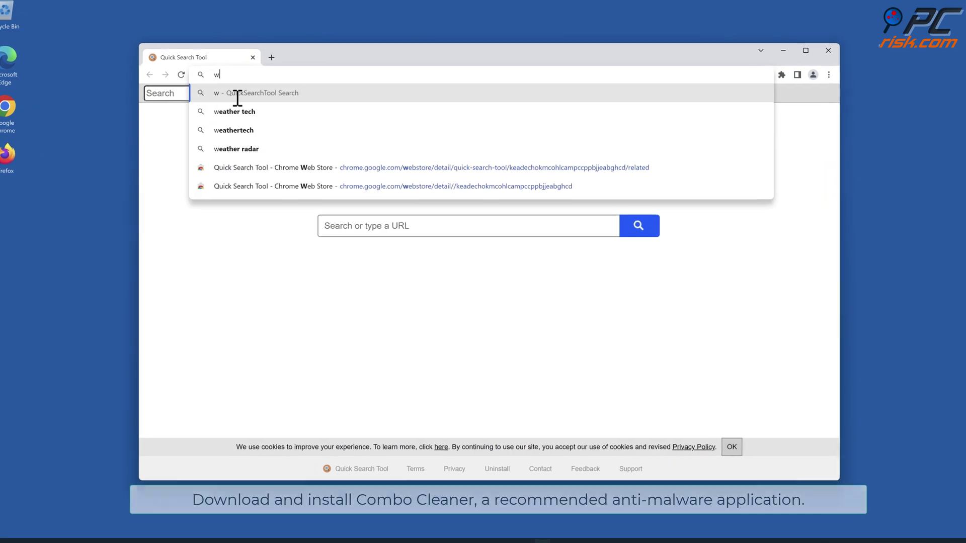
text(mbocleaner)
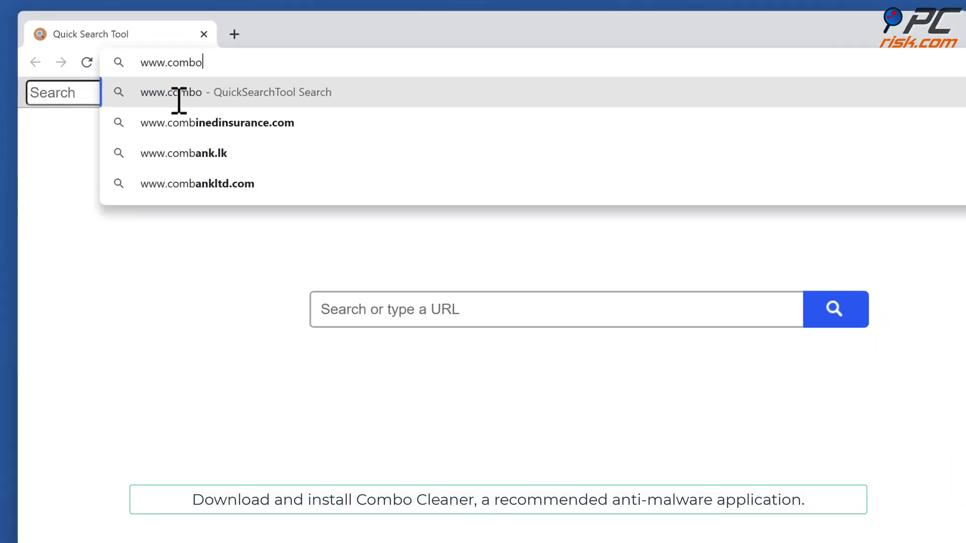
text(.c)
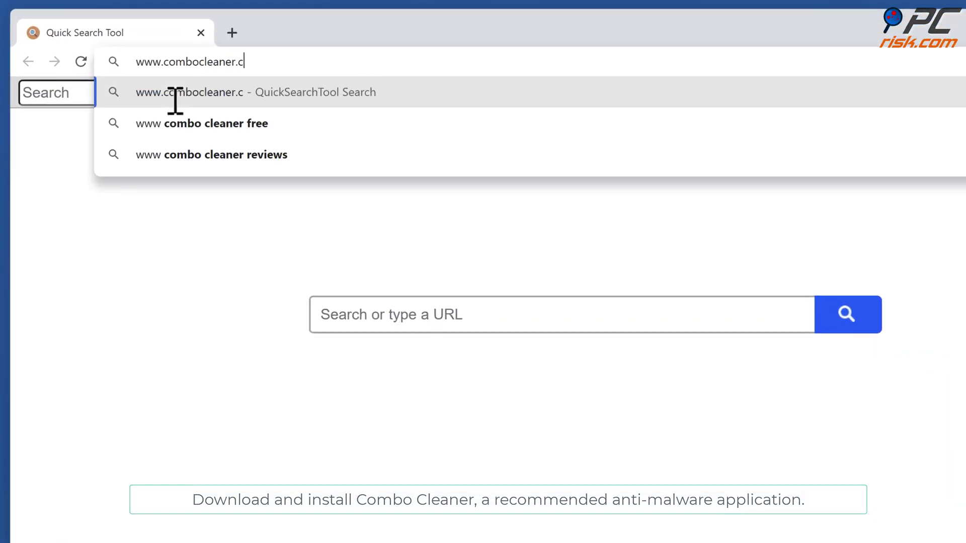
text(om)
key(Return)
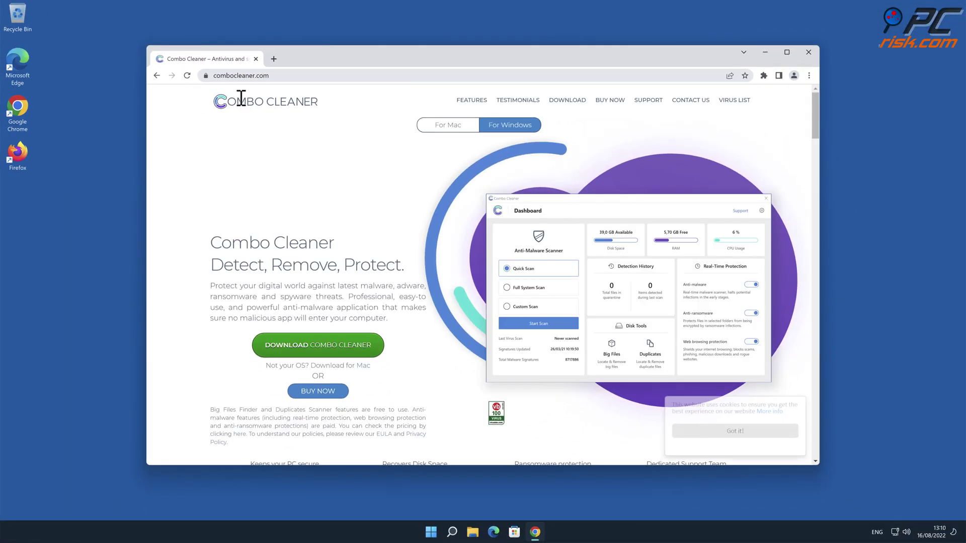
click(357, 352)
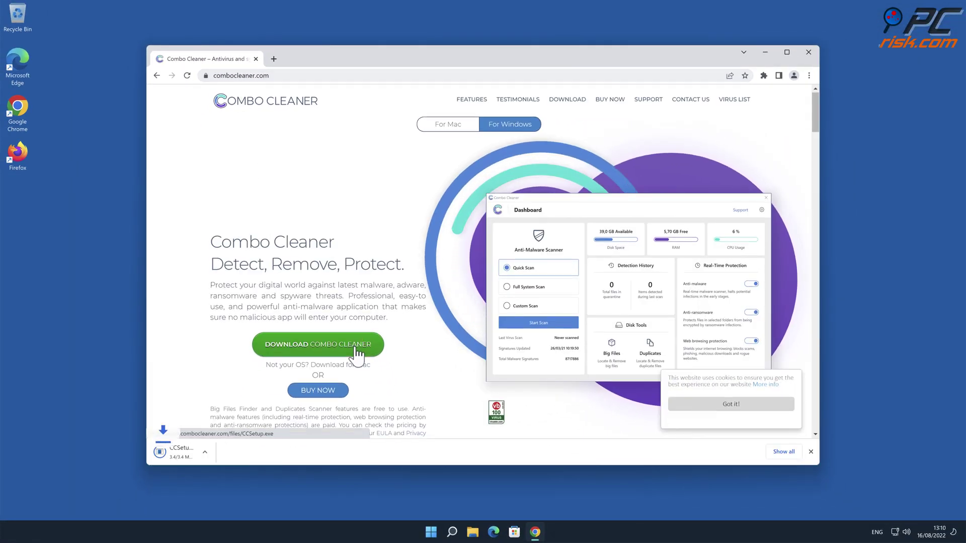
Step: Run CCSetup.exe, allow it through UAC, install and launch Combo Cleaner, then close Chrome
click(223, 461)
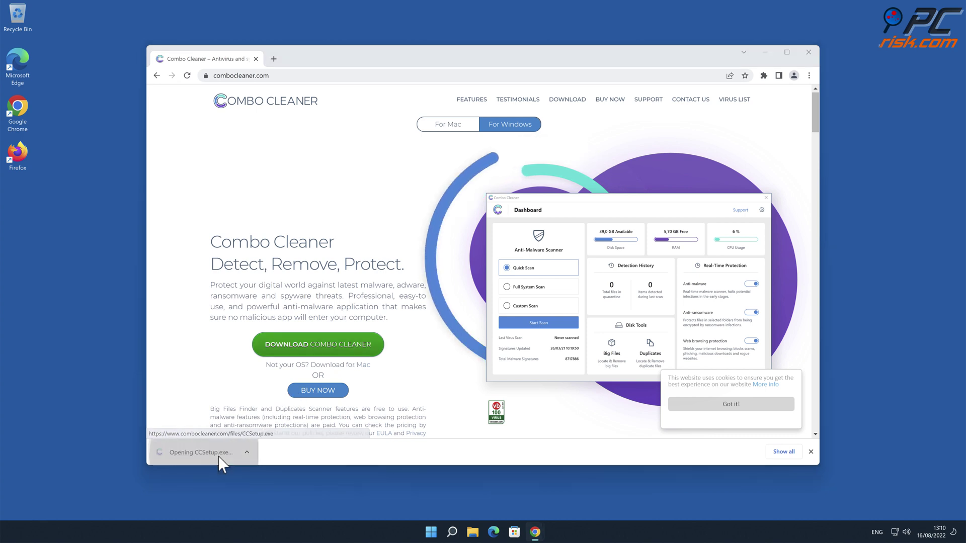
click(434, 342)
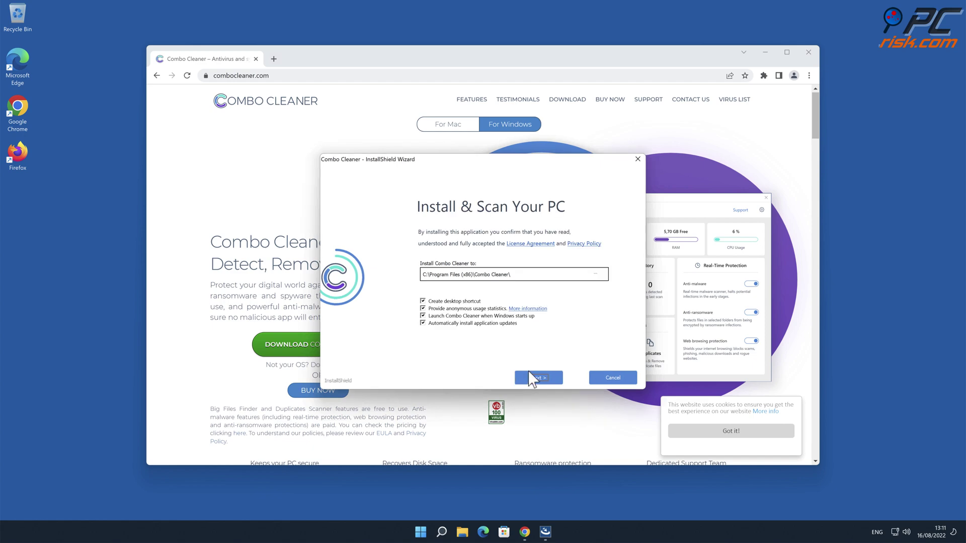
click(539, 375)
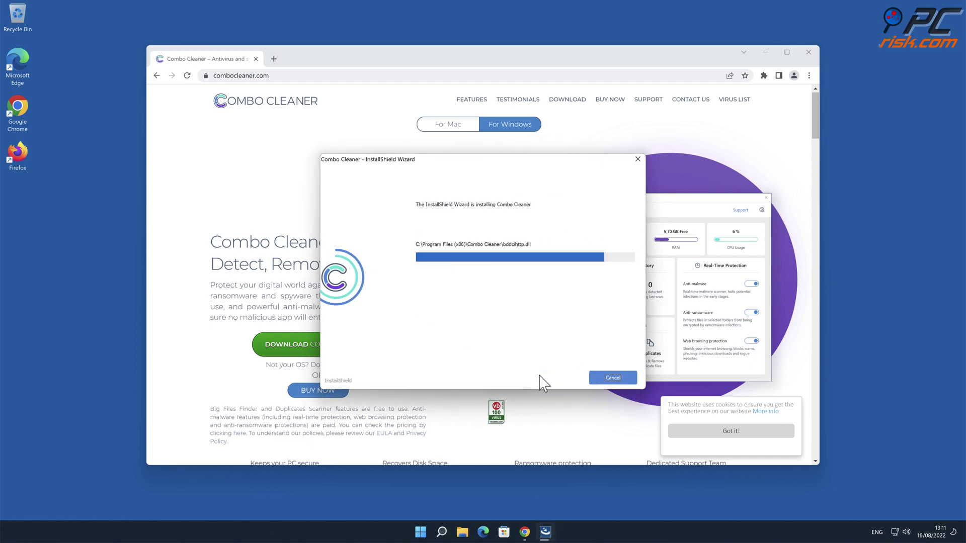
click(613, 377)
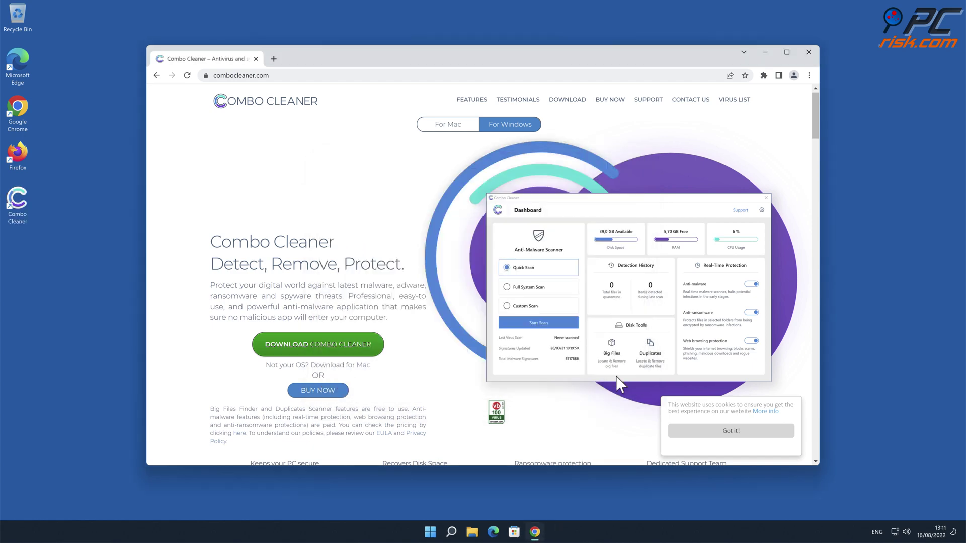
click(807, 53)
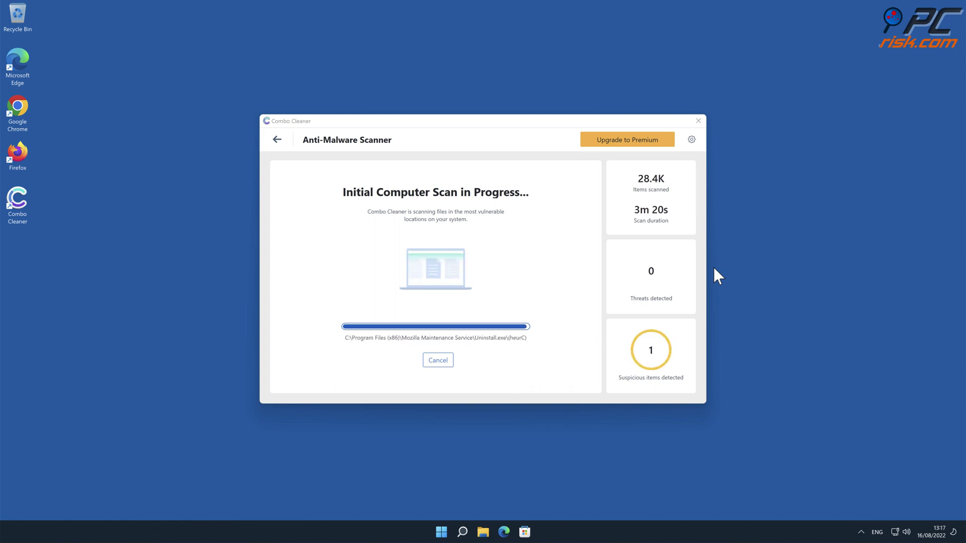
Step: Activate Combo Cleaner premium with a key and quarantine the Quick Search Tool Unwanted Extension
click(656, 379)
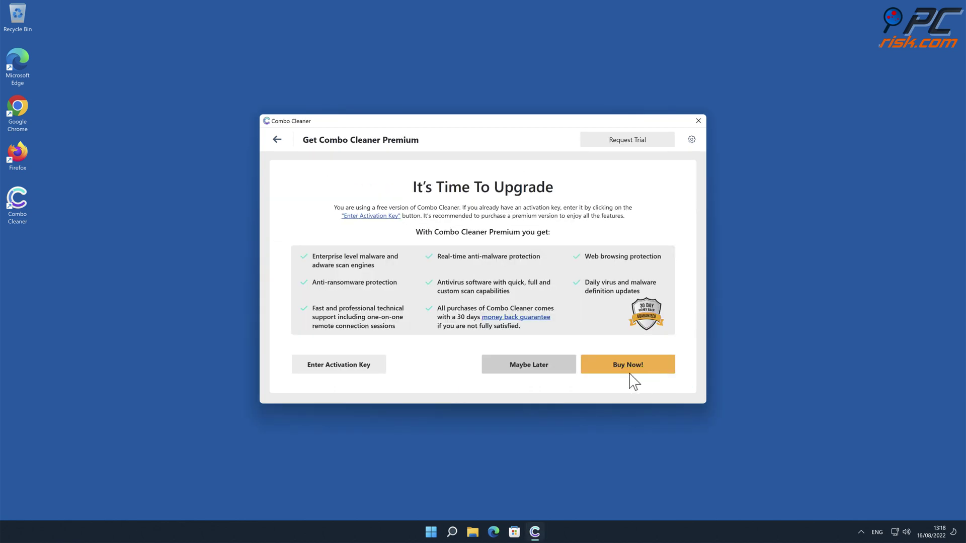
click(371, 356)
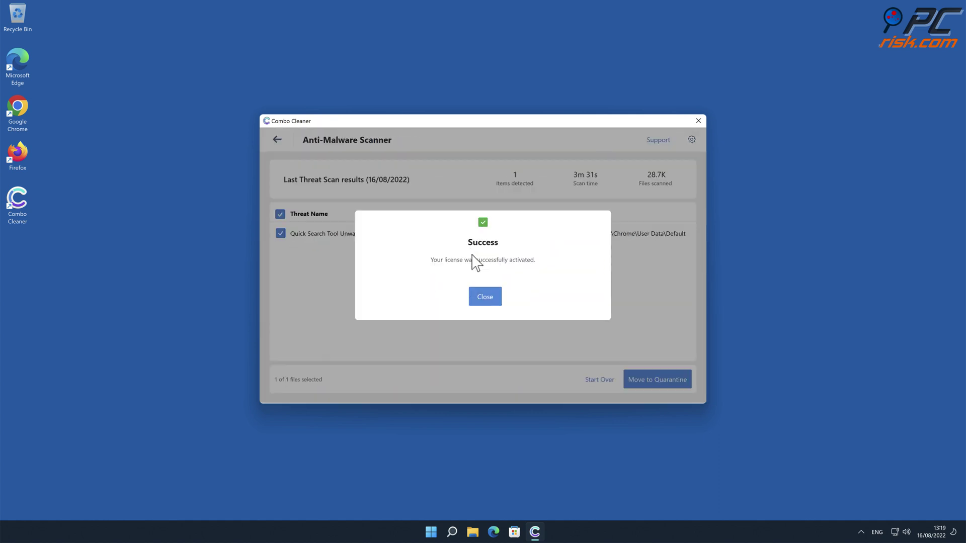
click(485, 297)
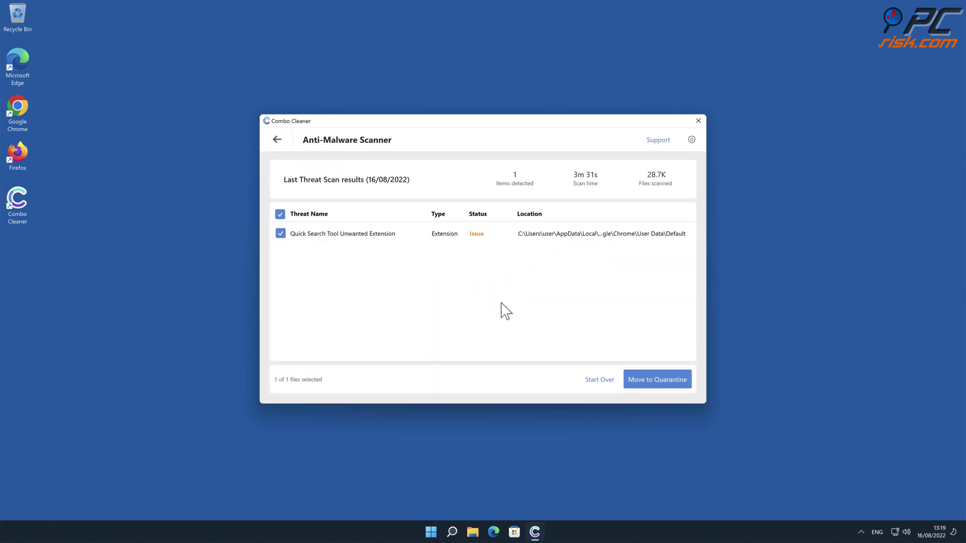
click(641, 372)
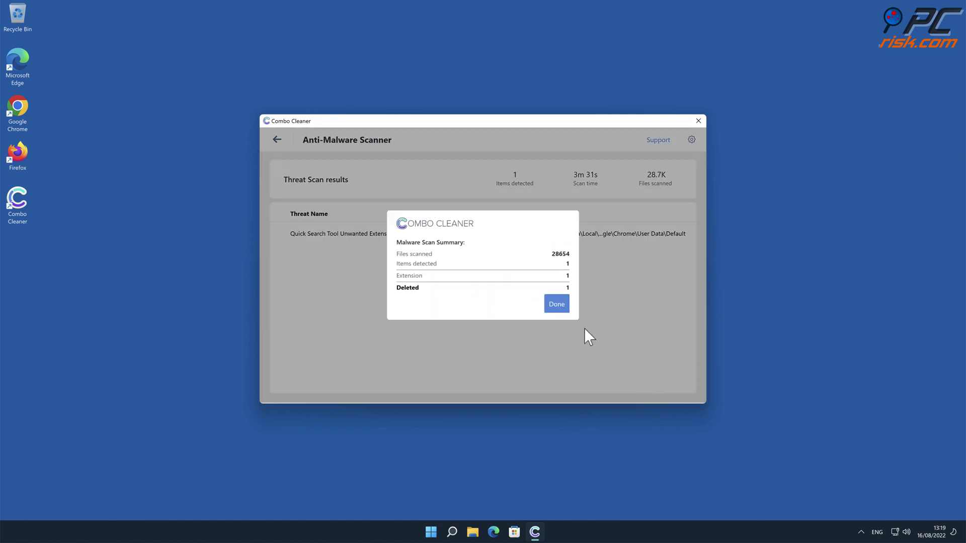
click(555, 305)
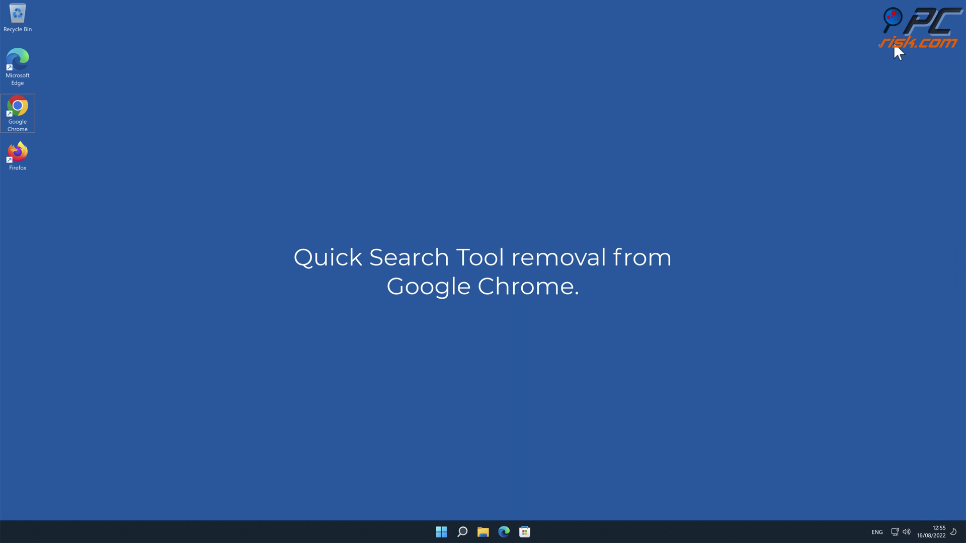
Step: Launch Google Chrome from the desktop, opening on the hp.quicksearchtool.com homepage
double_click(25, 107)
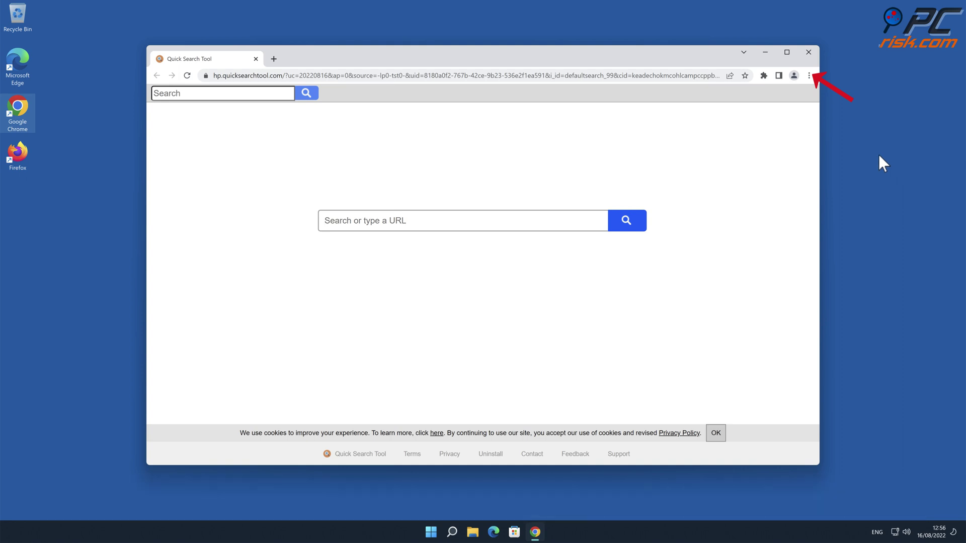
Step: Remove the Quick Search Tool extension from Chrome's Extensions page and confirm the removal
click(809, 77)
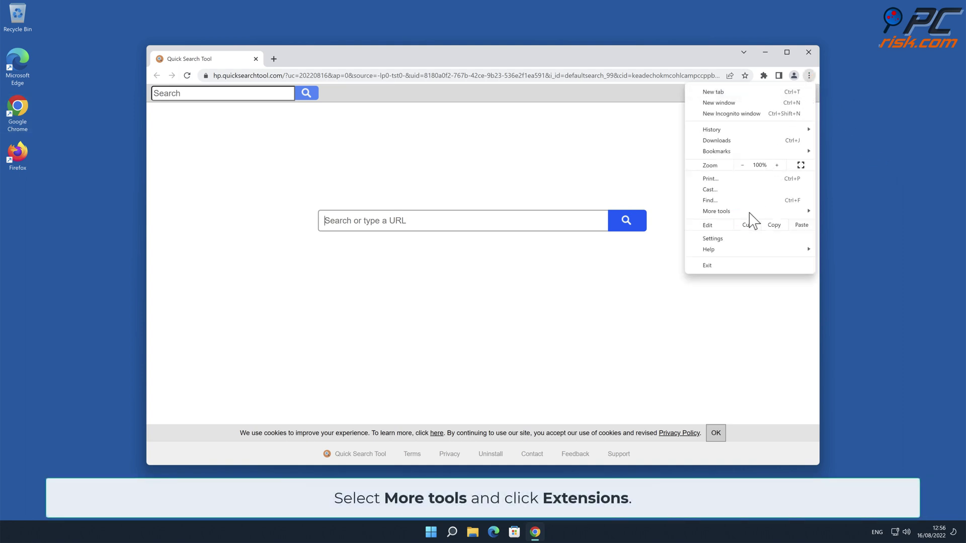
mouse_move(749, 212)
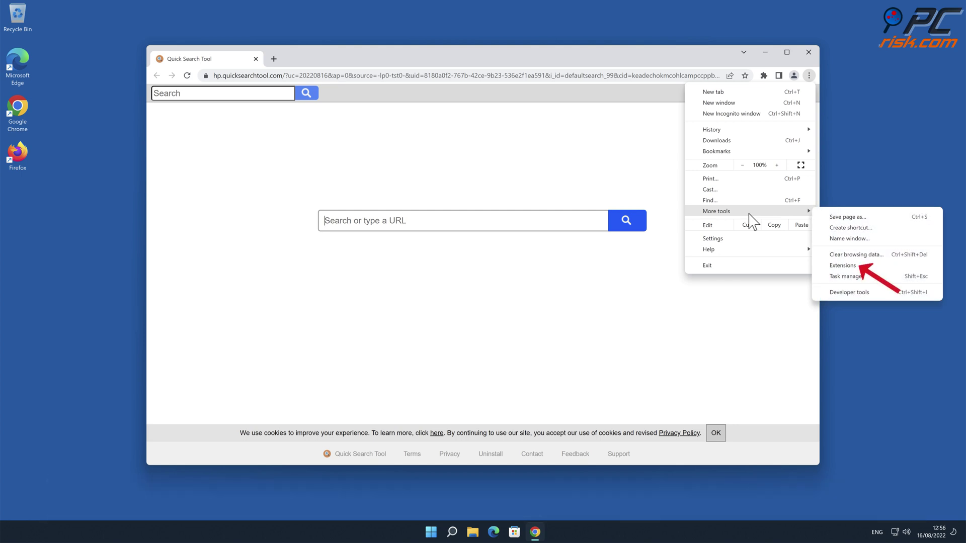
click(853, 266)
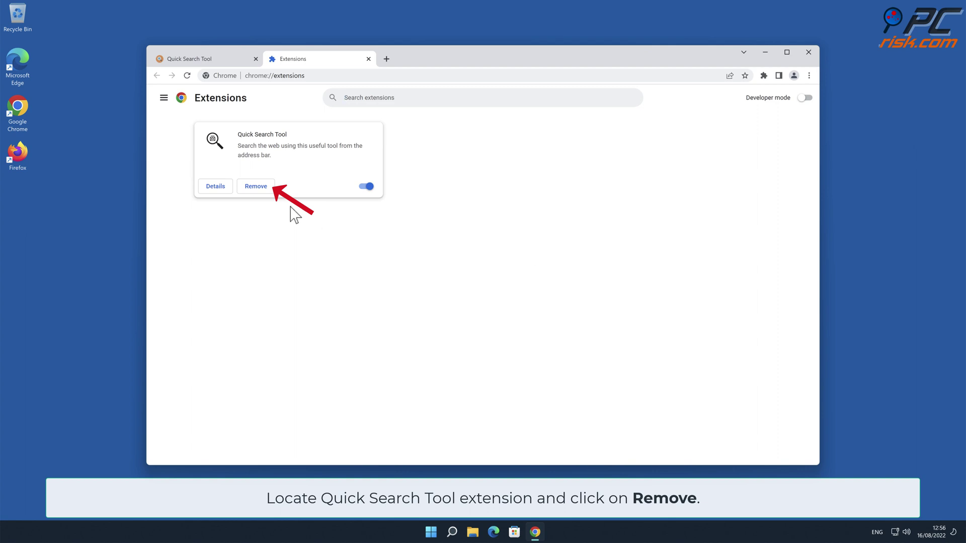
click(269, 189)
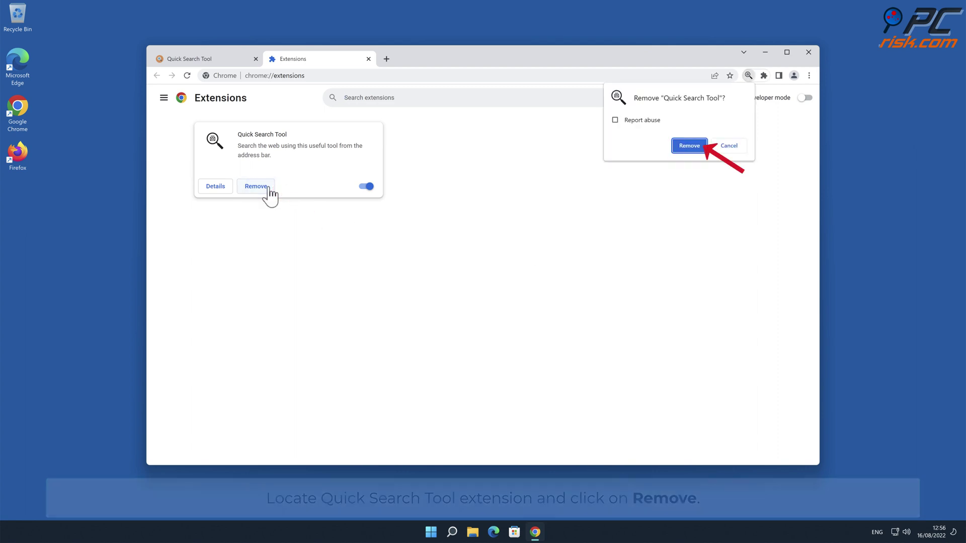
click(689, 146)
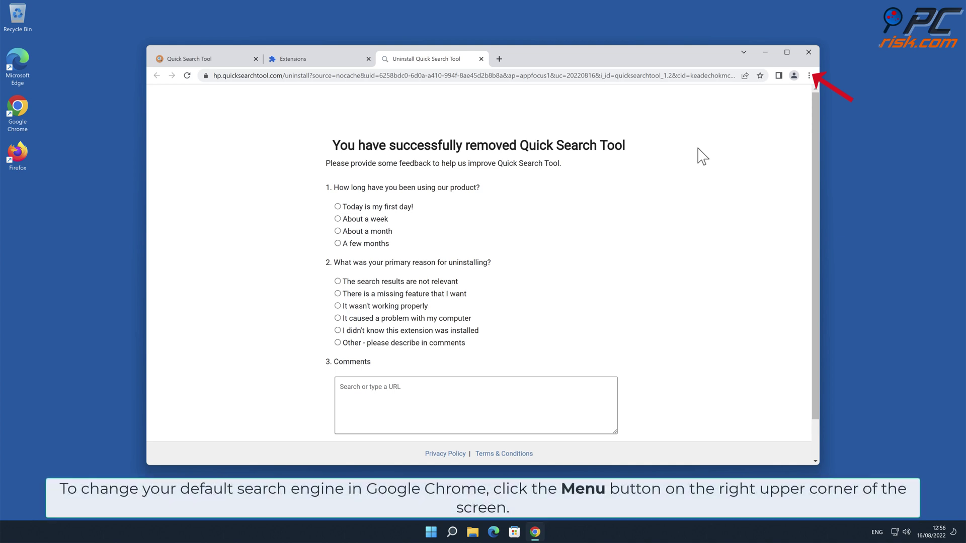
click(808, 75)
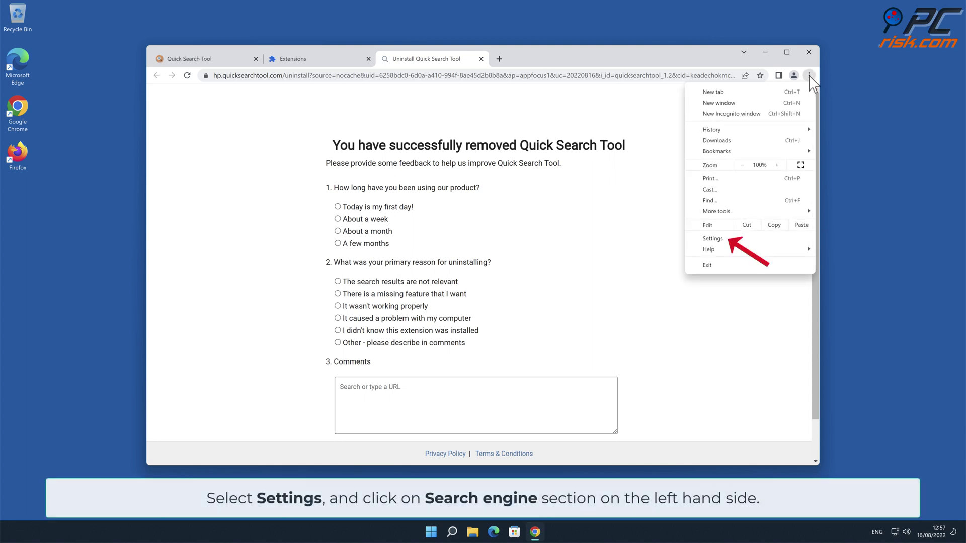
Step: Go to Settings > Search engine > Manage search engines, where Quick Search Tool (qst) is default
click(732, 239)
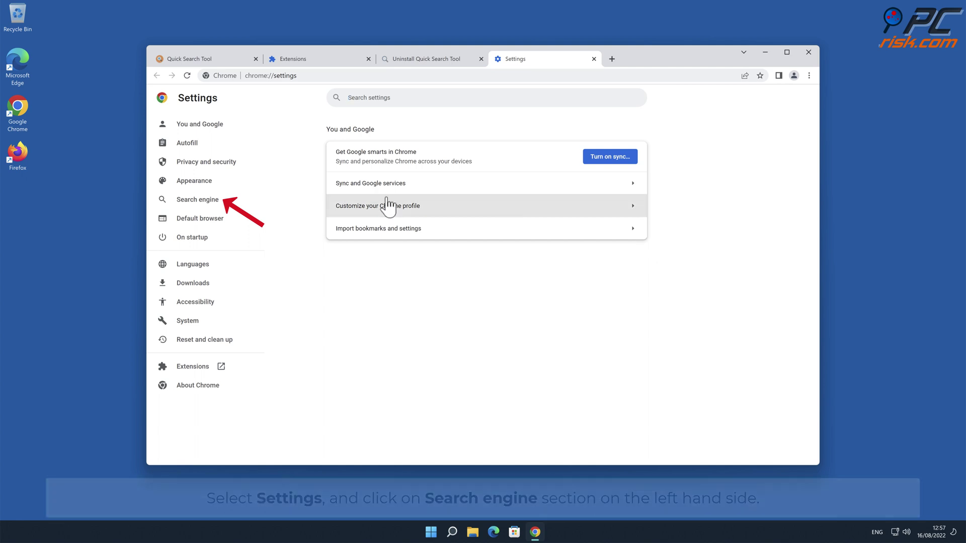
click(221, 200)
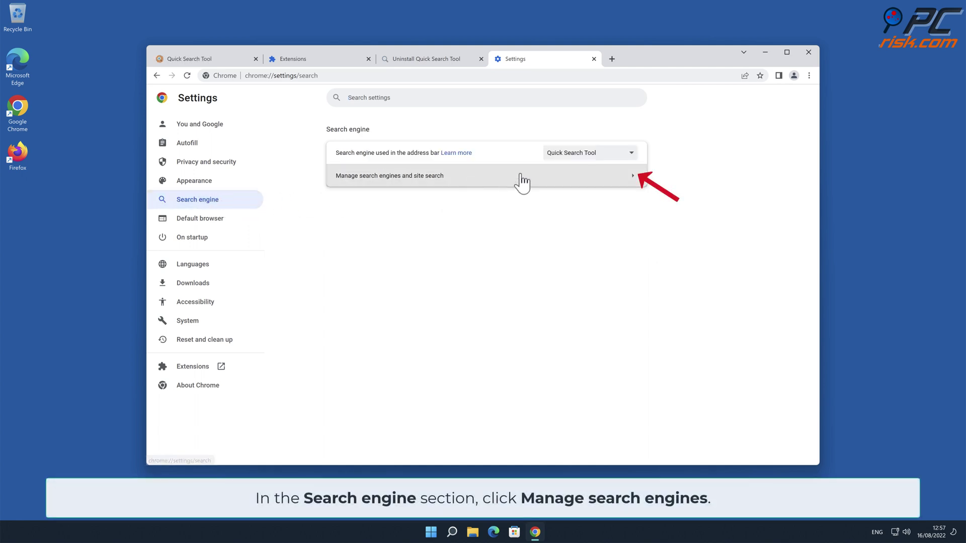
click(636, 180)
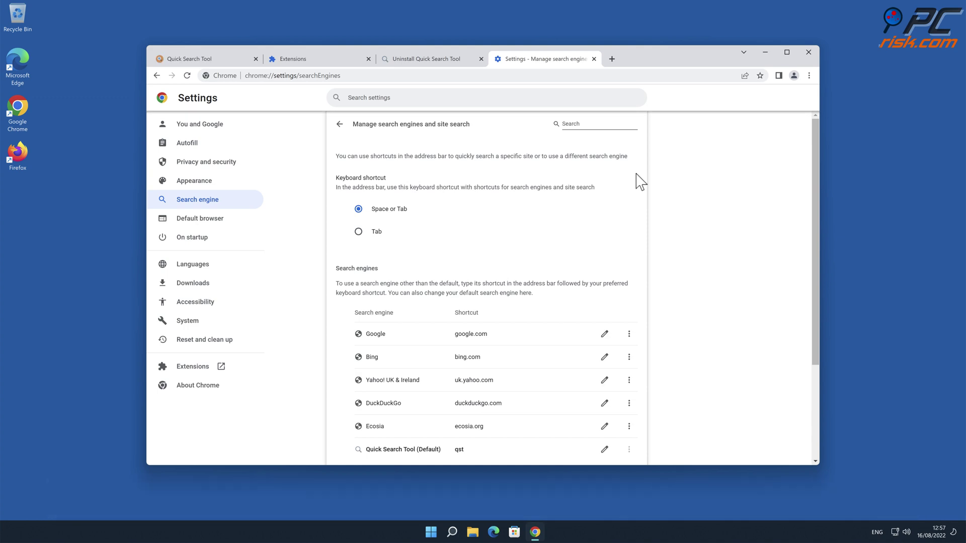
drag(813, 147, 813, 223)
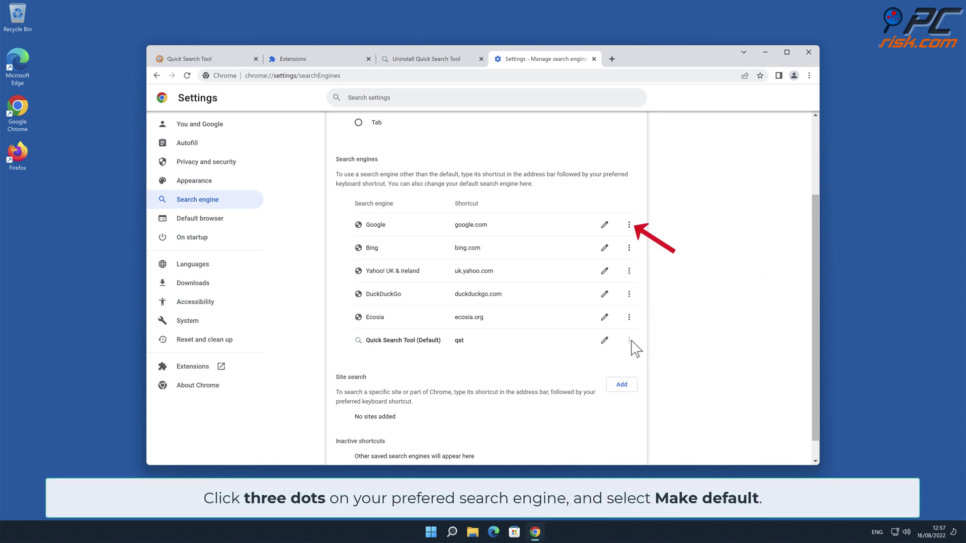
Step: Set Google as default search engine and delete the Quick Search Tool site search entry
click(628, 225)
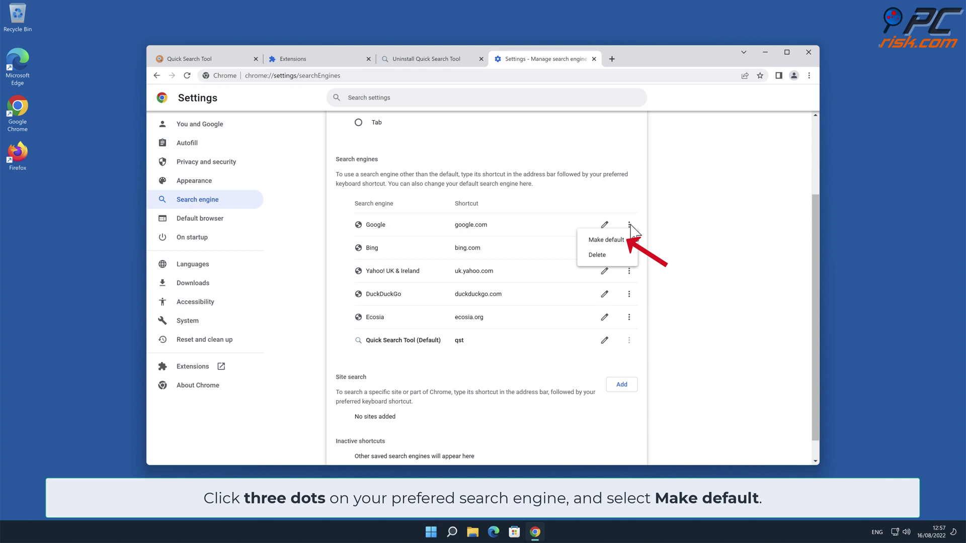
click(611, 240)
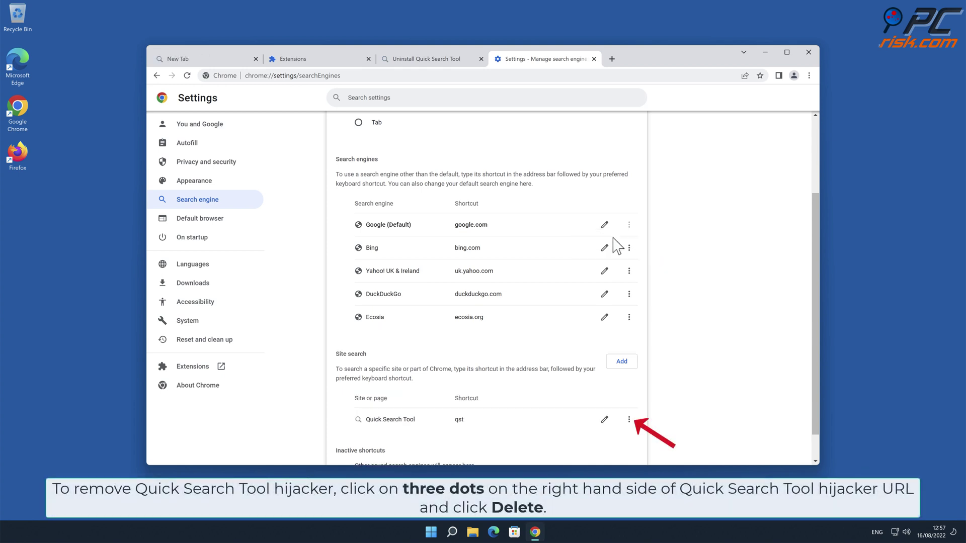
click(628, 420)
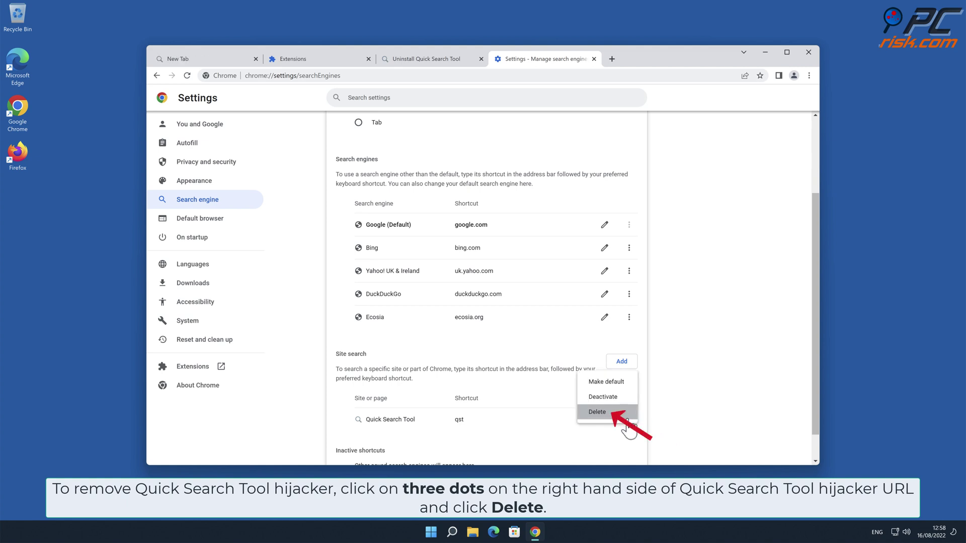
click(599, 415)
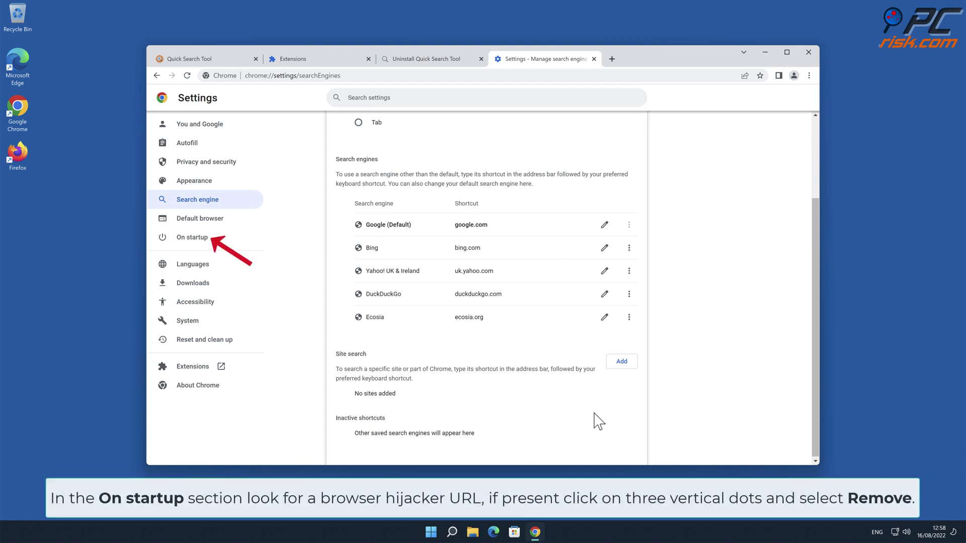
Step: Remove the Quick Search Tool page from Chrome's On startup settings and close Chrome
click(196, 242)
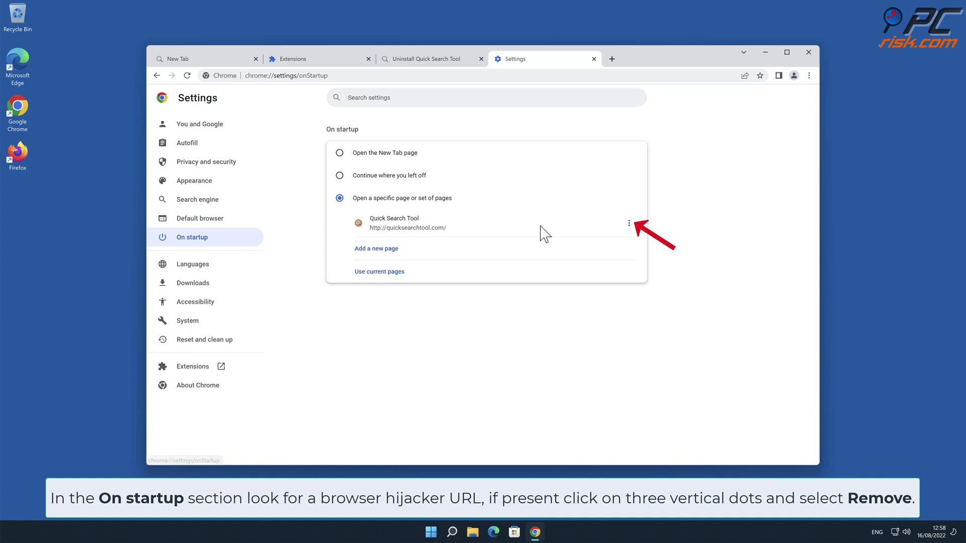
click(629, 224)
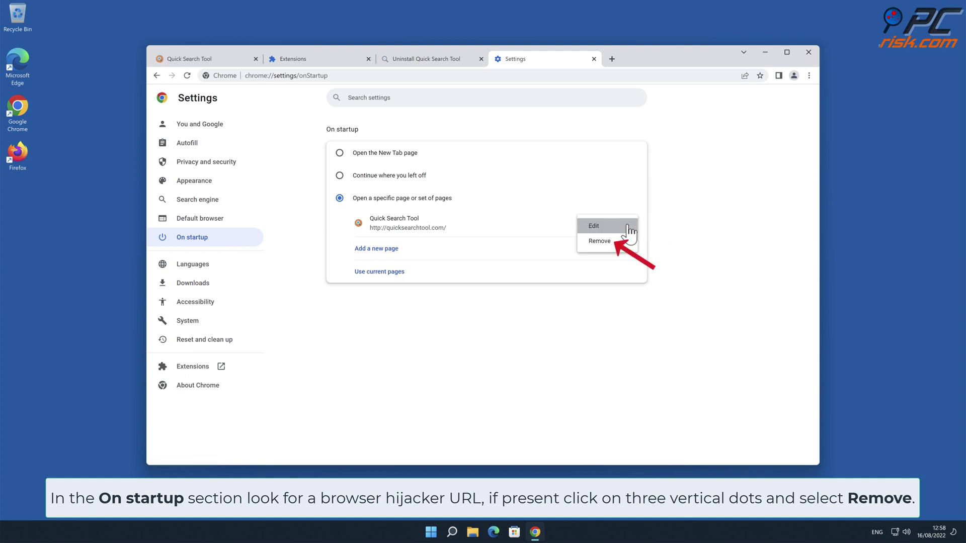
click(620, 242)
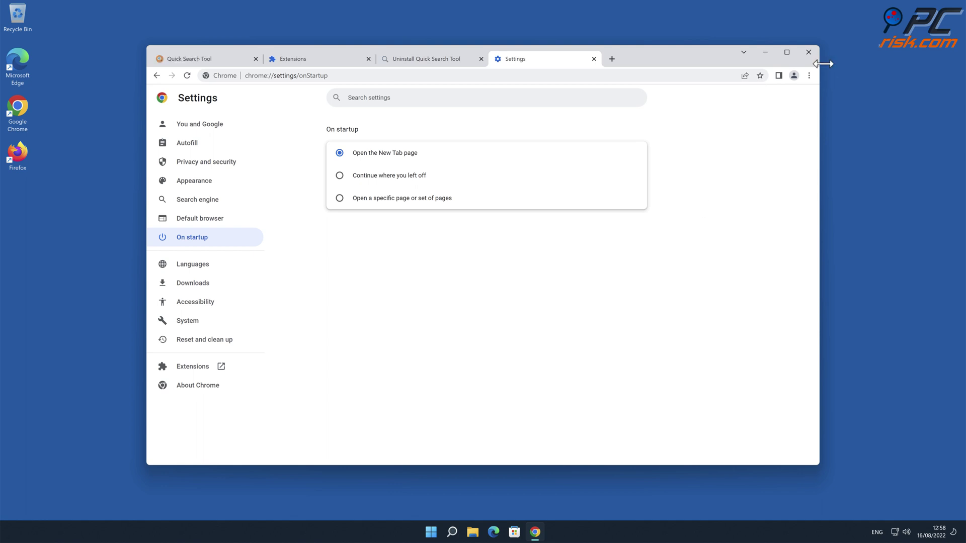
click(808, 52)
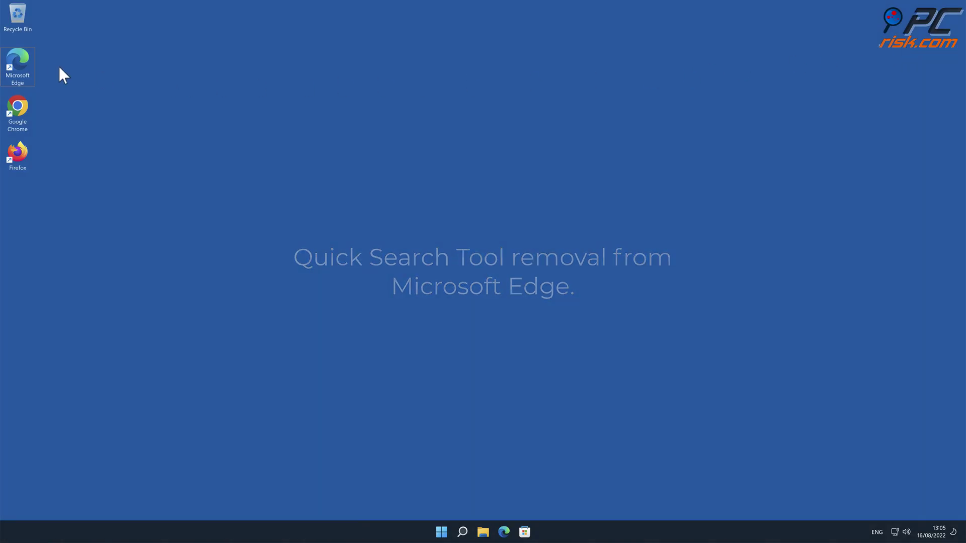
Step: Launch Edge, open the extensions management page, and remove Quick Search Tool, confirming the prompt
double_click(28, 71)
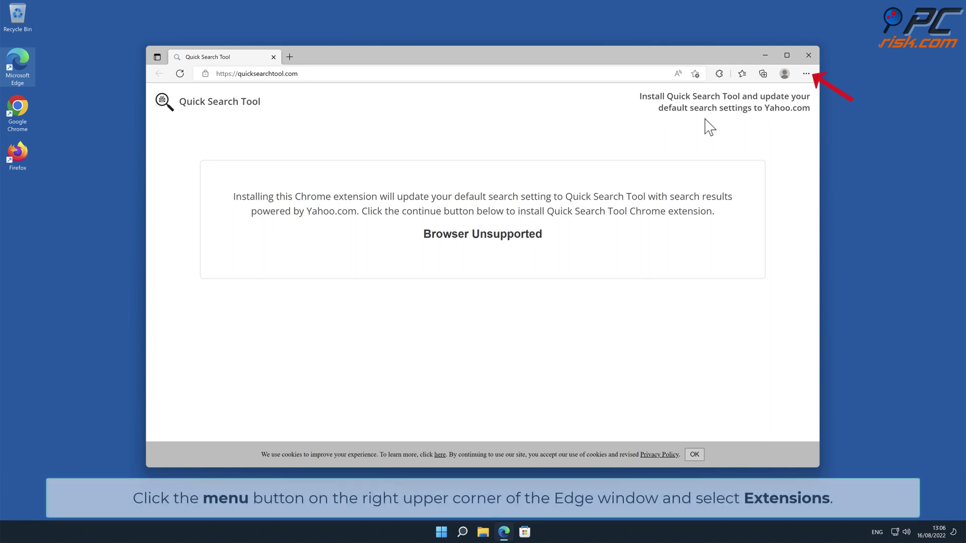
click(805, 73)
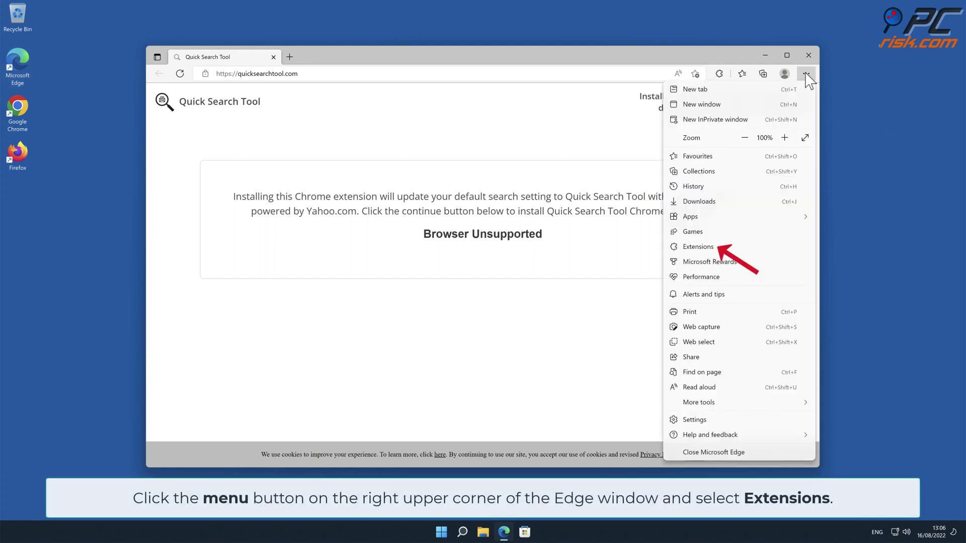
click(711, 248)
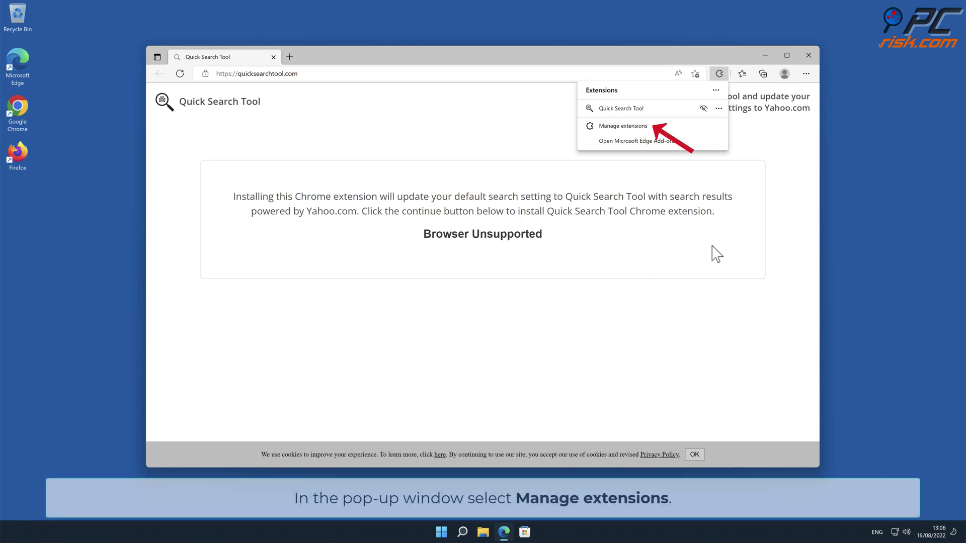
click(624, 126)
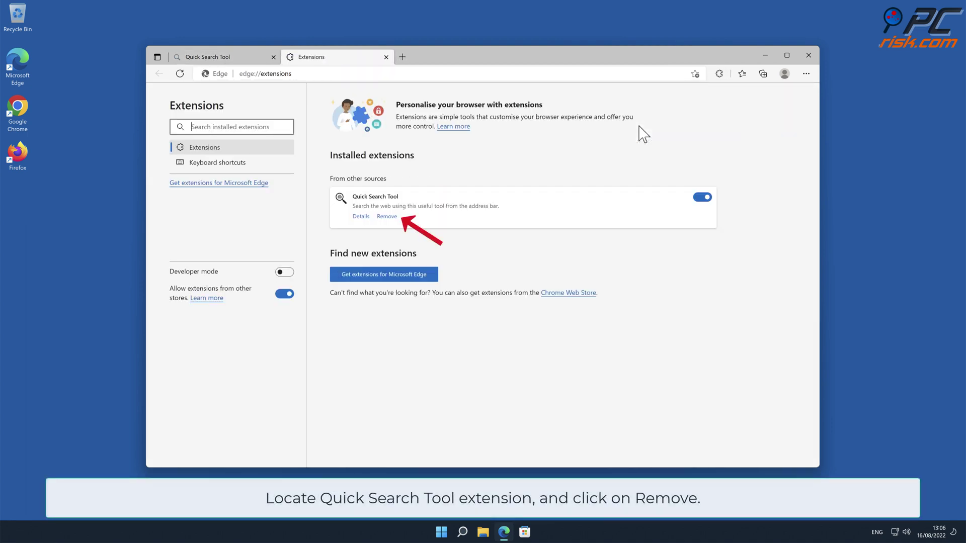
click(387, 217)
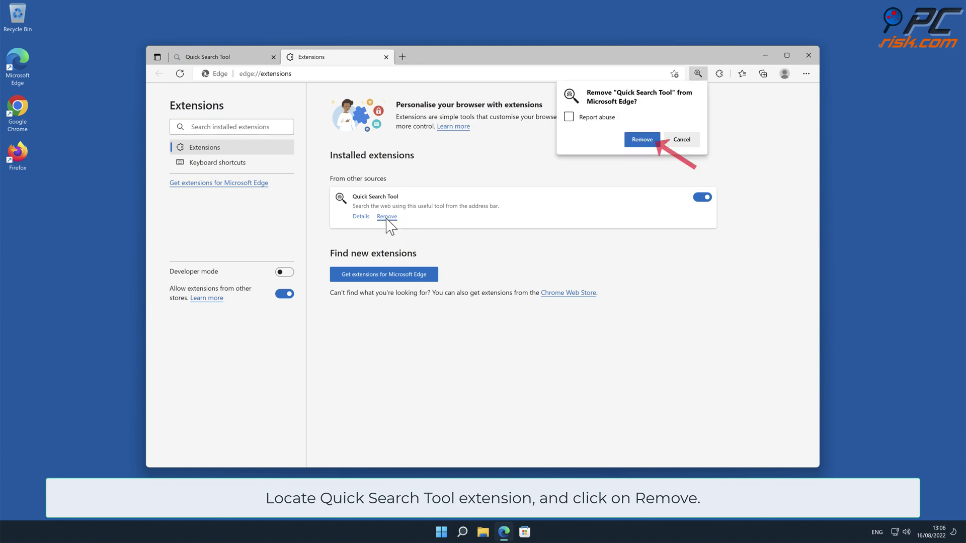
click(640, 139)
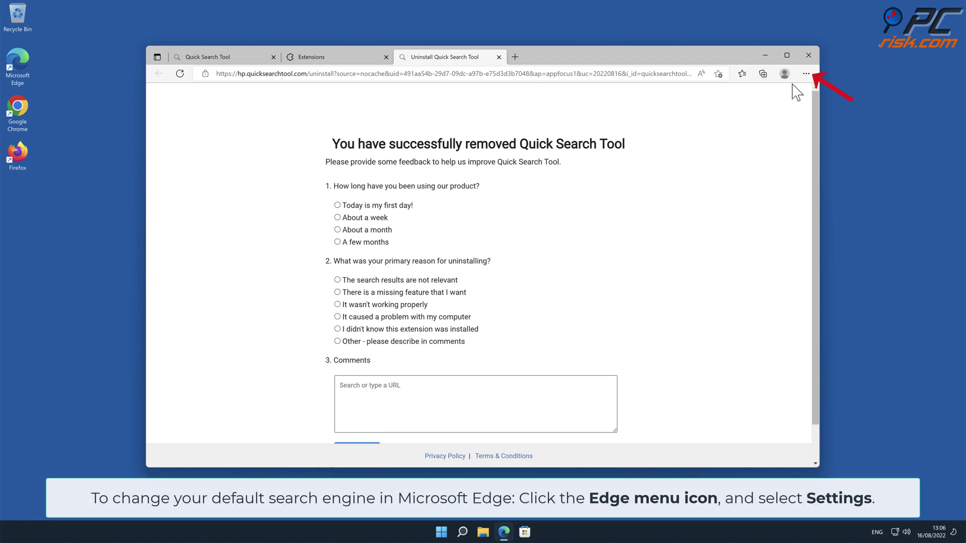
Step: Go to Edge's Privacy, search, and services > Address bar and search, where Quick Search Tool is default
click(806, 74)
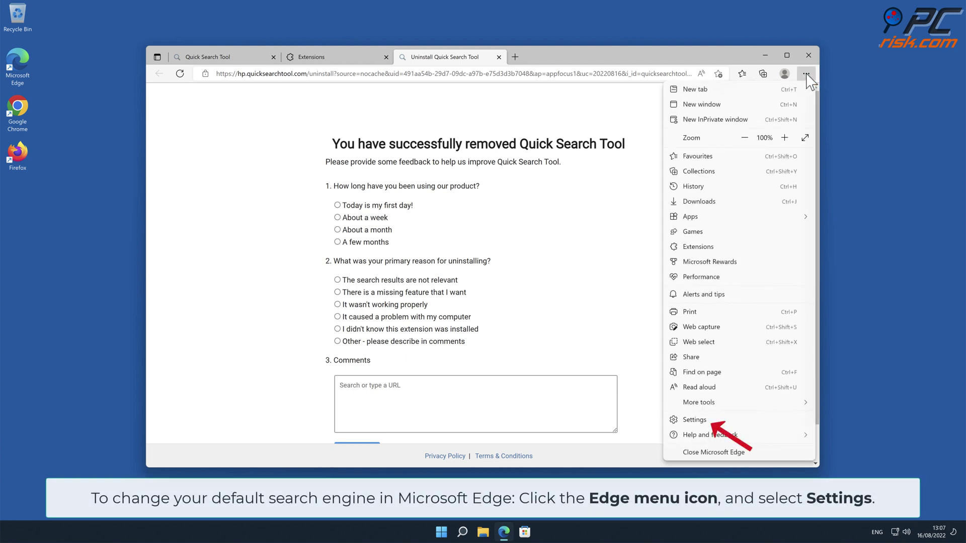
click(711, 420)
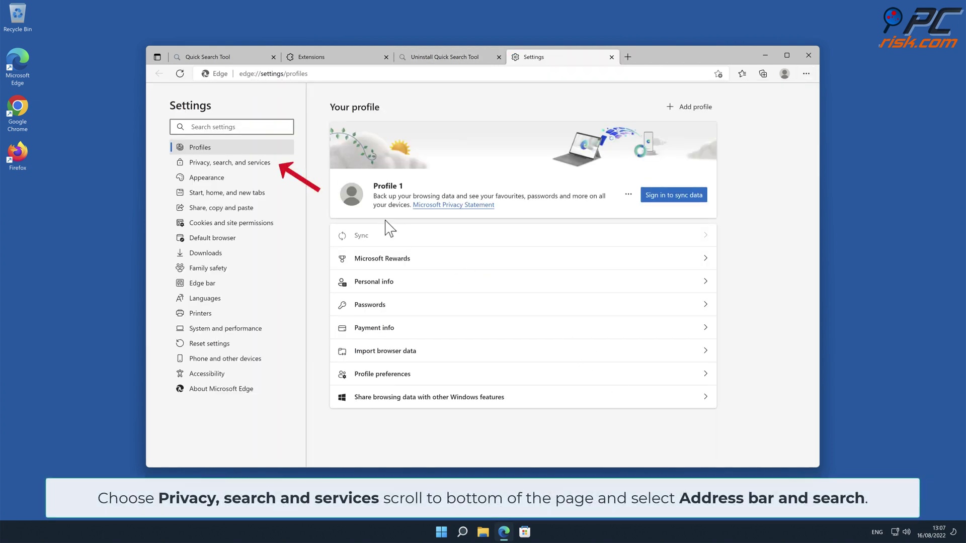
click(263, 166)
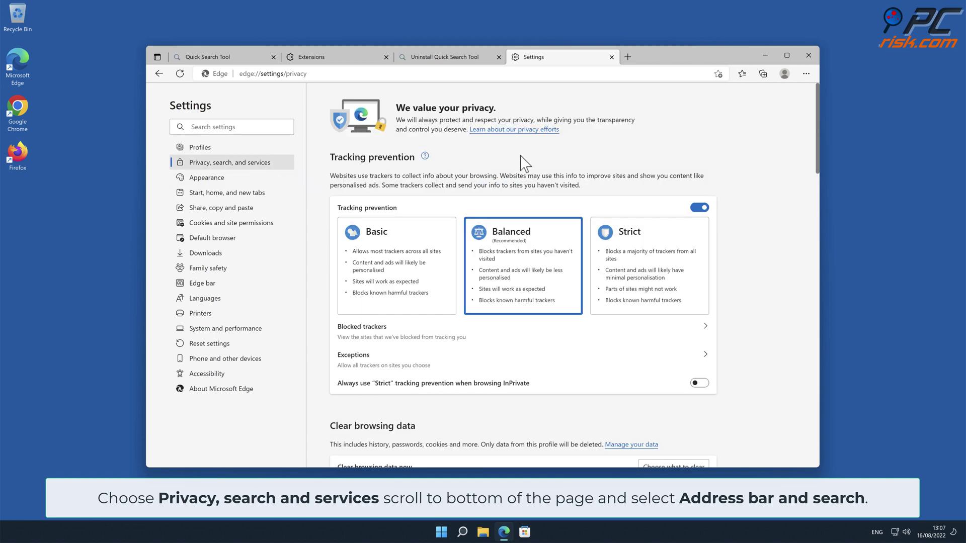
drag(815, 126, 816, 439)
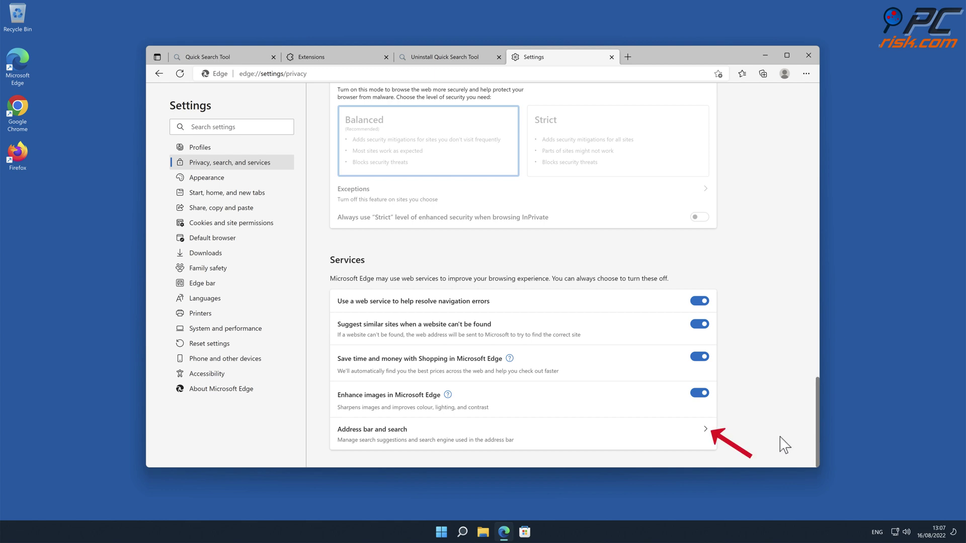
click(702, 430)
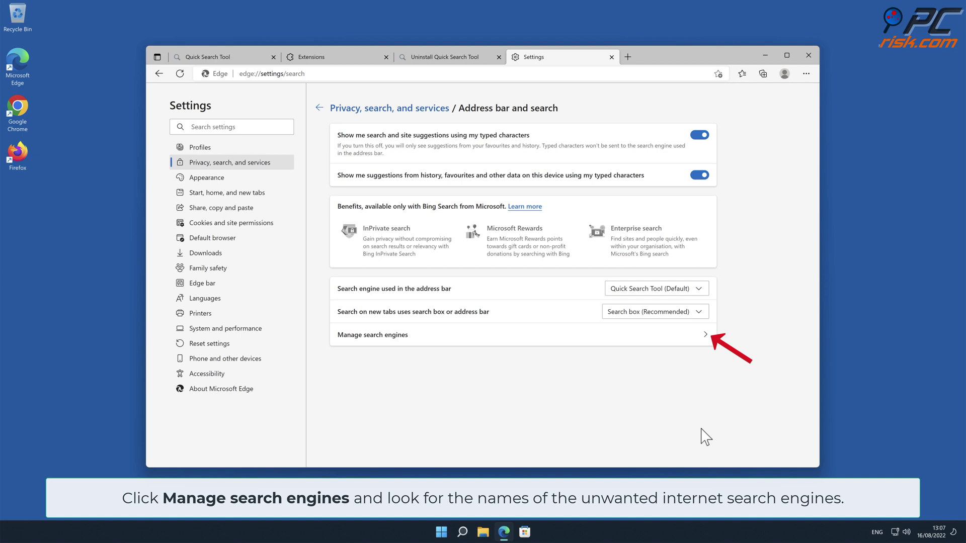
Step: In Edge's Manage search engines list, make Bing the default and remove the Quick Search Tool entry
click(706, 344)
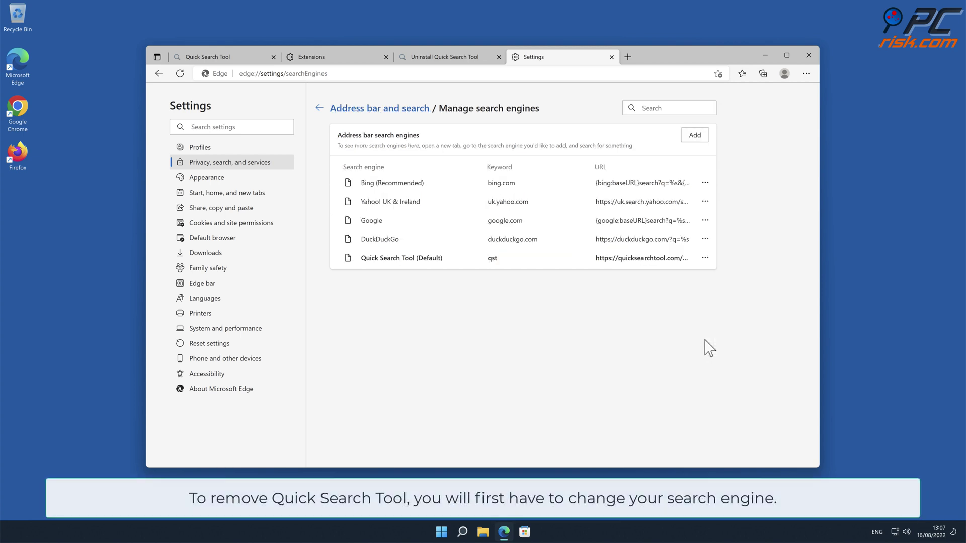
click(705, 258)
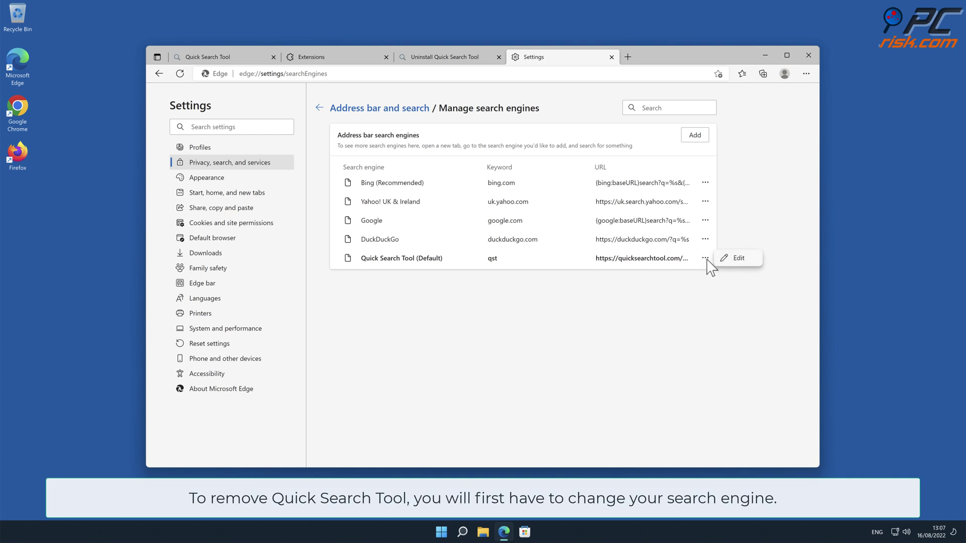
click(708, 293)
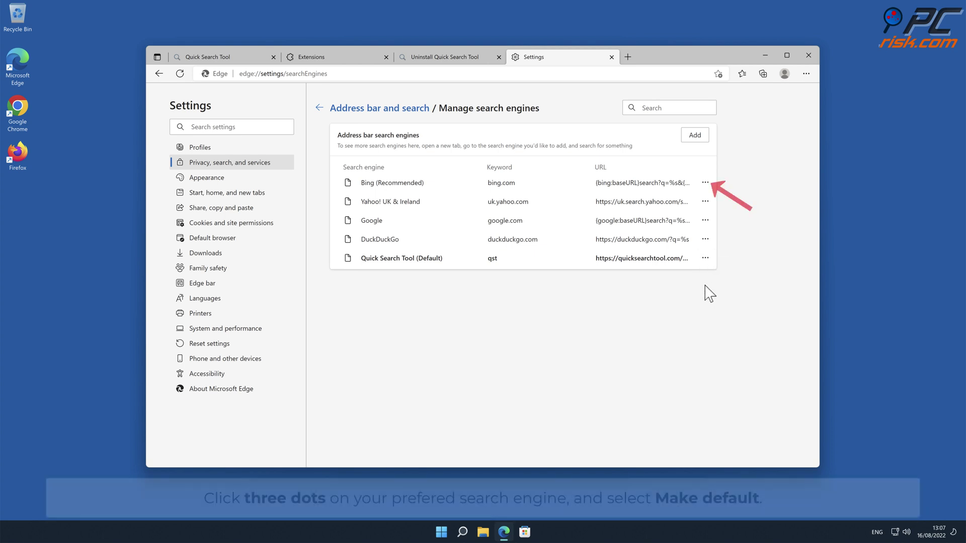
click(705, 184)
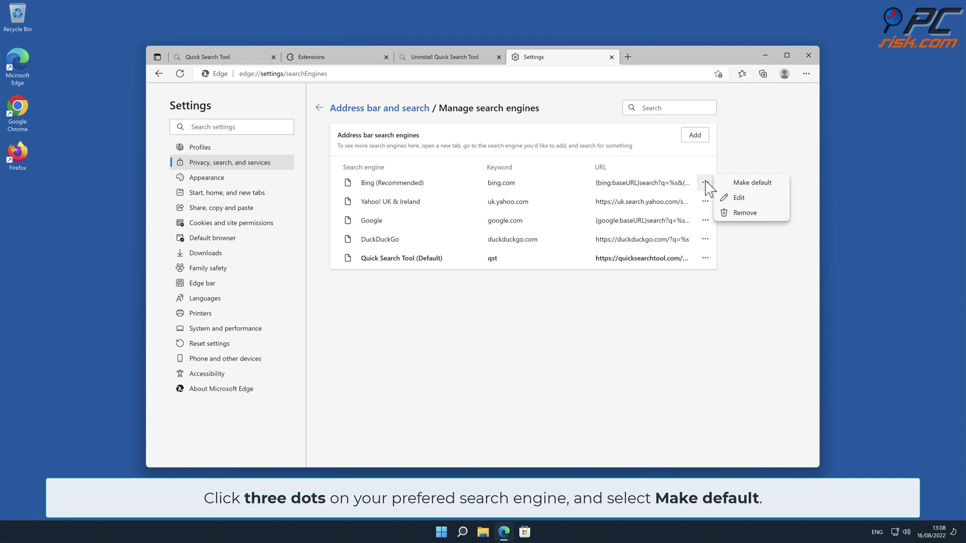
click(761, 187)
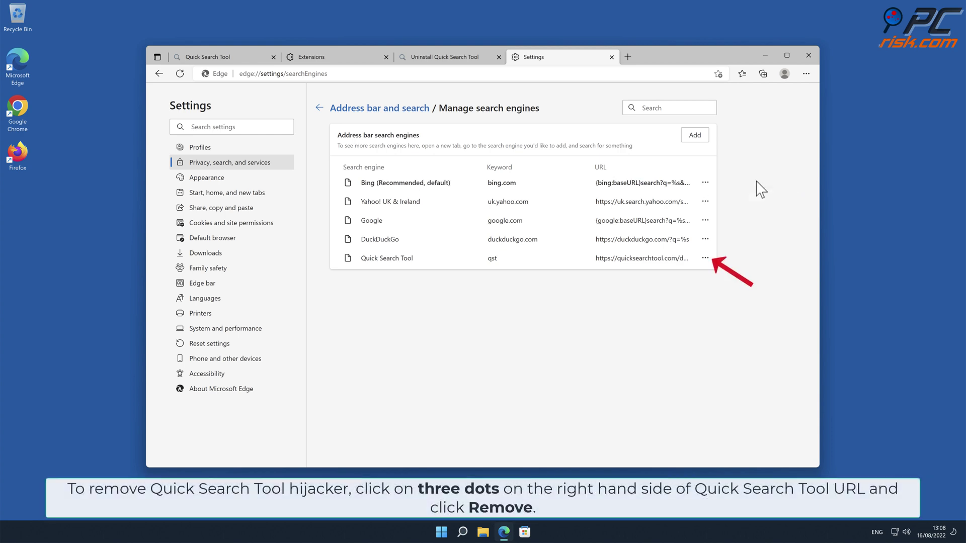
click(705, 258)
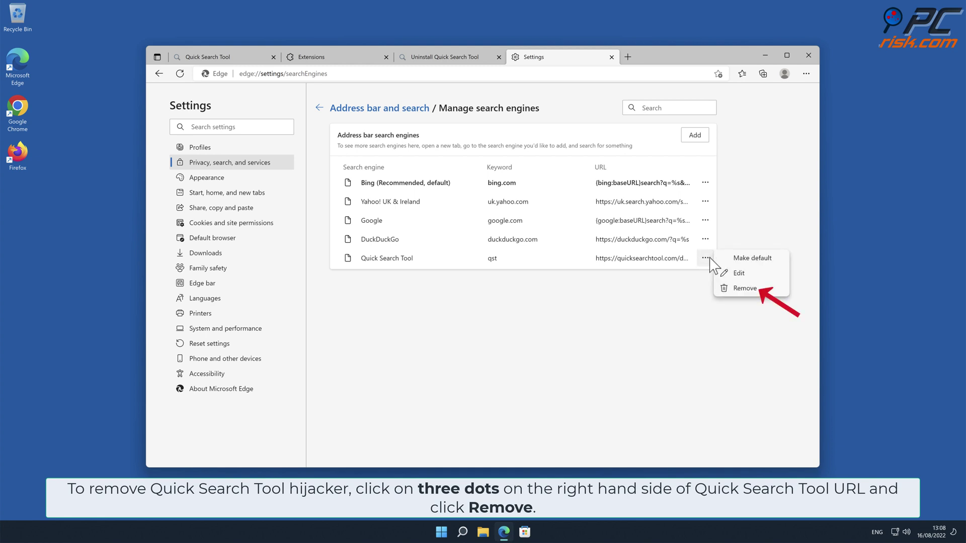
click(747, 288)
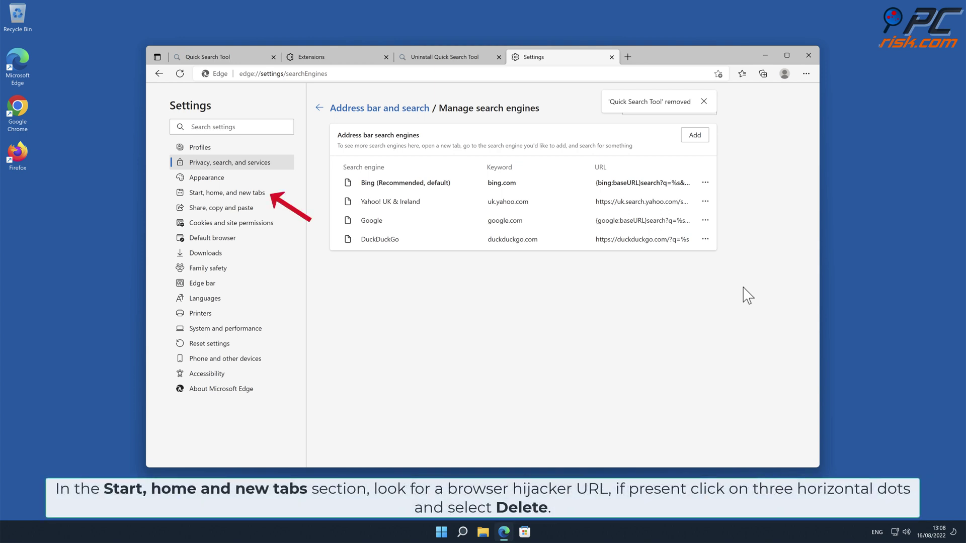
Step: Delete Edge's quicksearchtool.com startup page, close Edge, and launch Safari
click(263, 202)
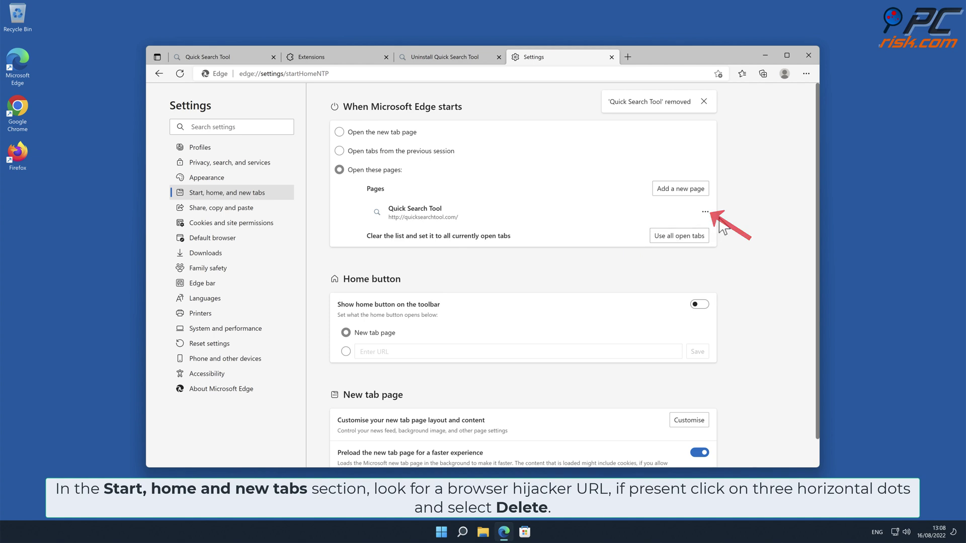
click(706, 212)
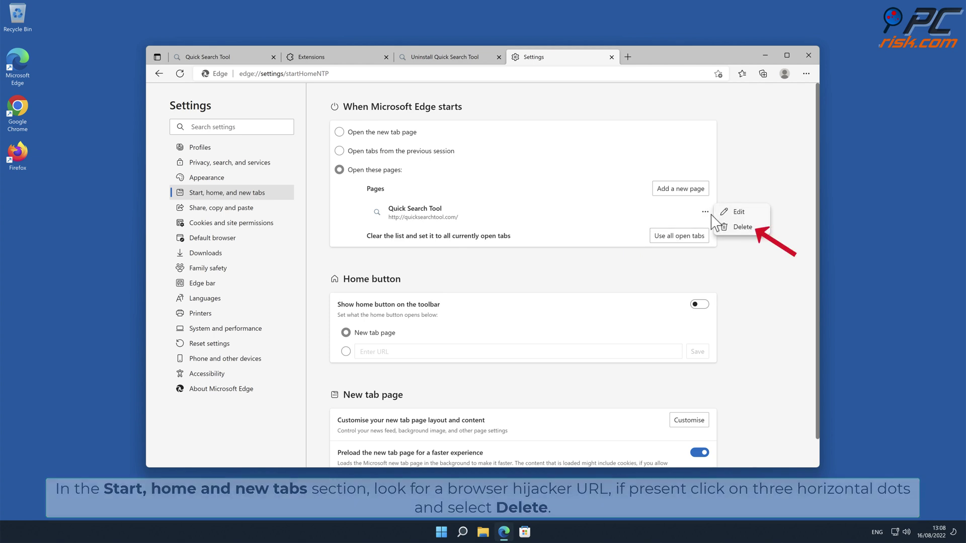
click(743, 227)
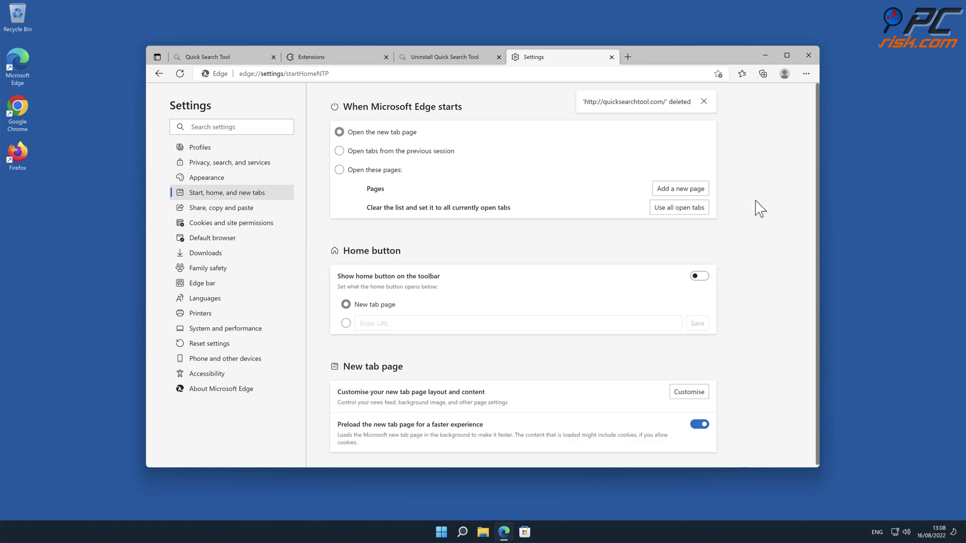
click(808, 57)
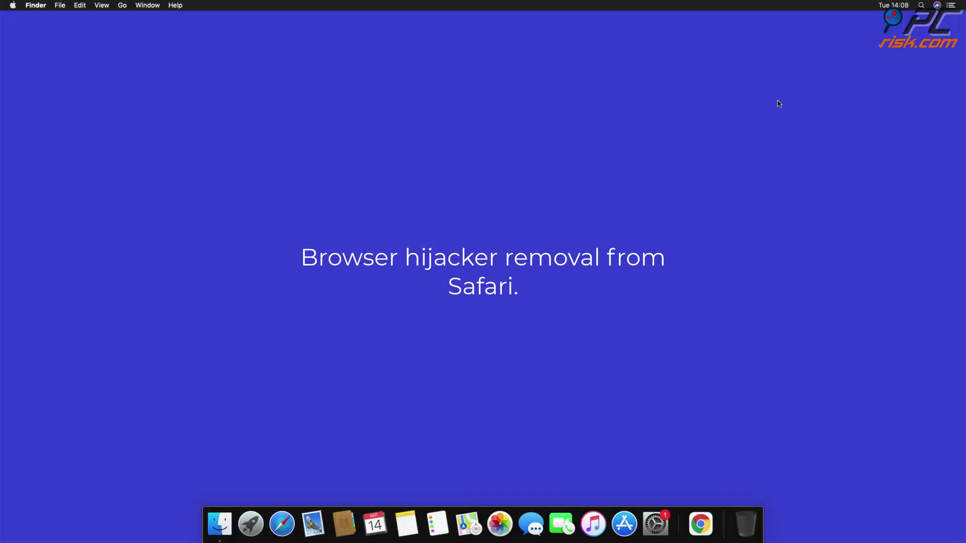
click(281, 523)
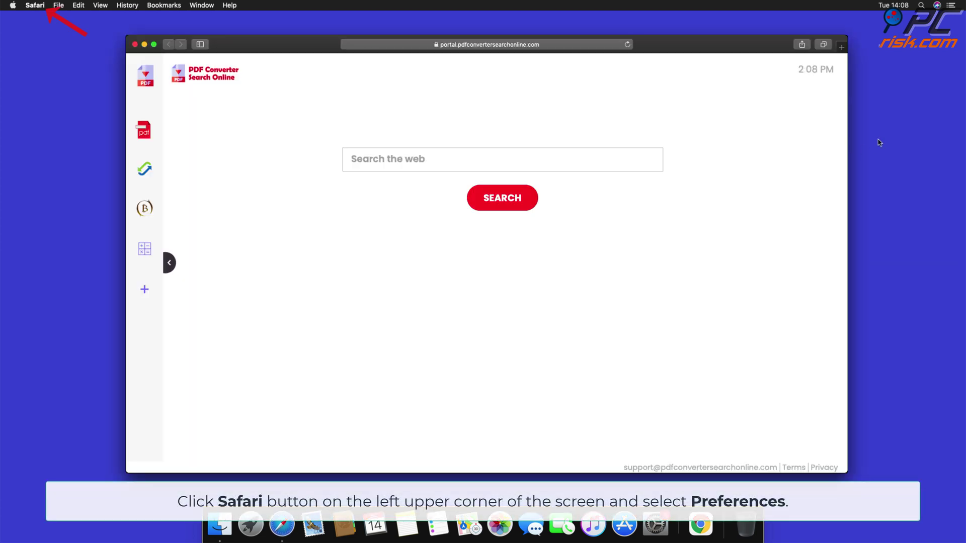
Step: In Safari Preferences > Extensions, uninstall Top Results, prompting removal of its application
click(40, 7)
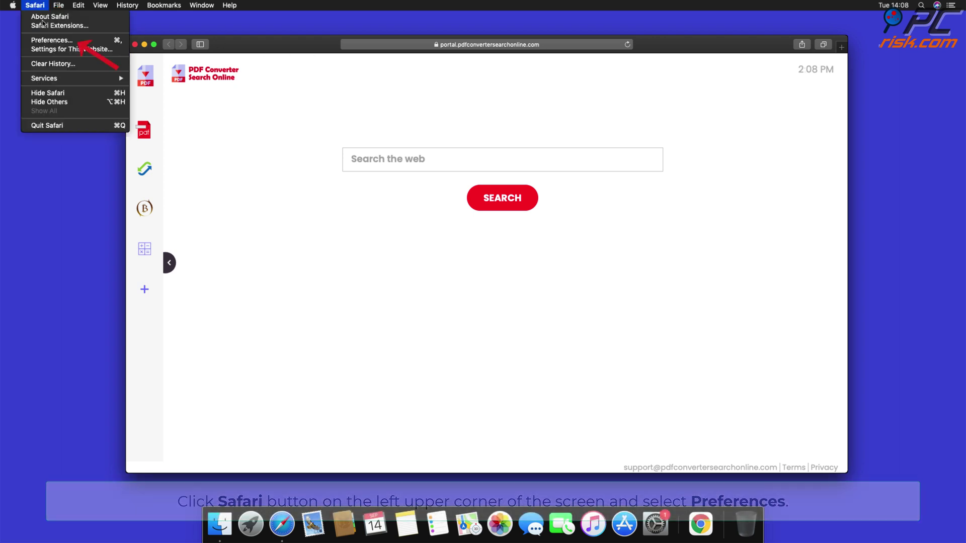
click(52, 40)
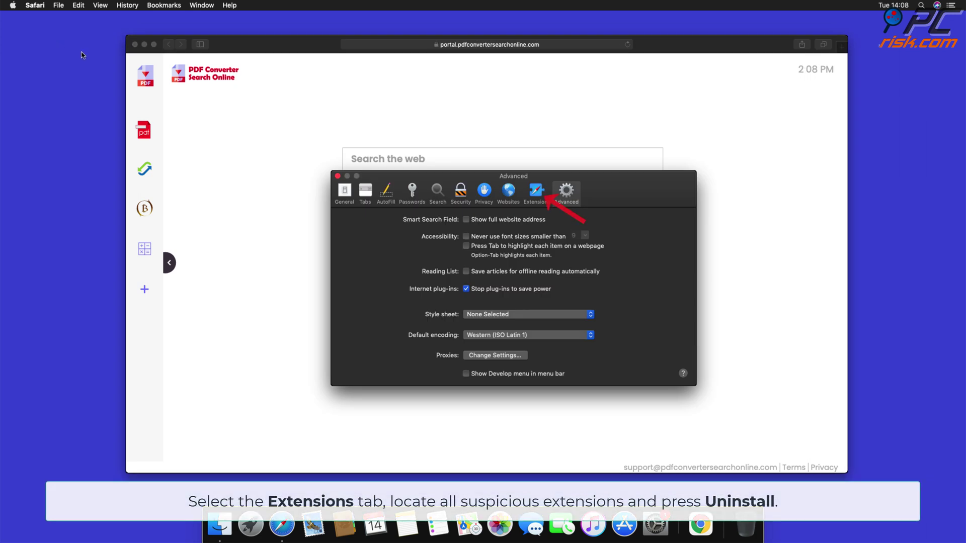
click(534, 200)
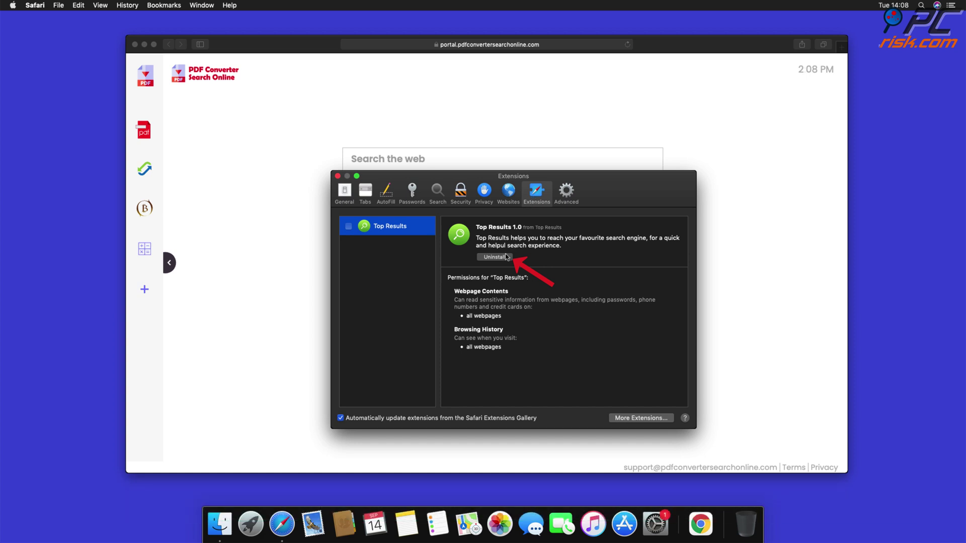
click(494, 257)
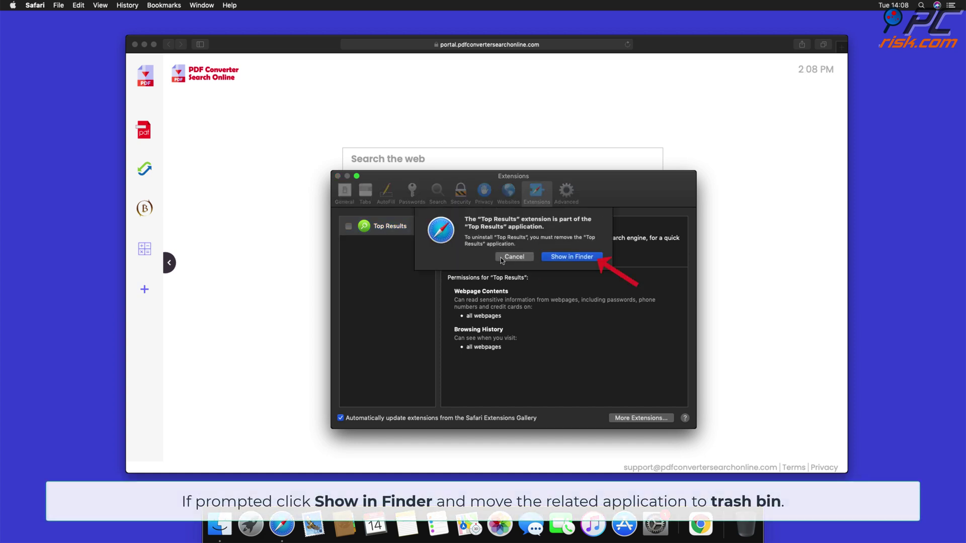
Step: Reveal the Top Results app in Finder, drag it to the Trash, and close the Applications window
click(571, 256)
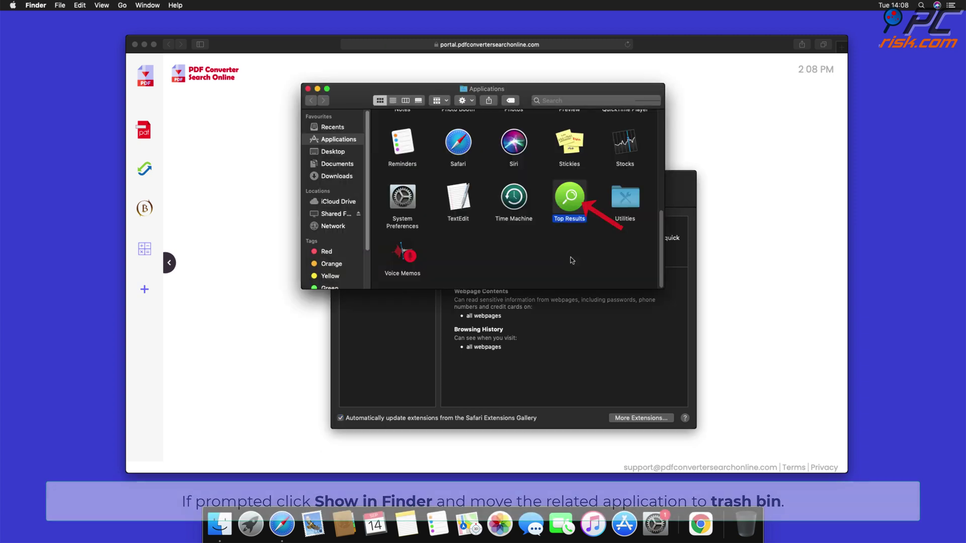
drag(572, 208, 750, 526)
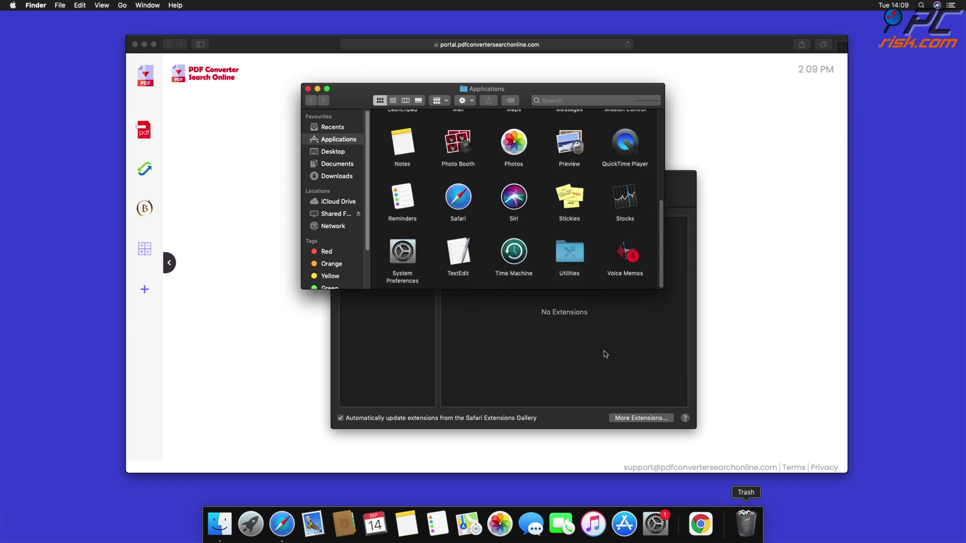
click(307, 89)
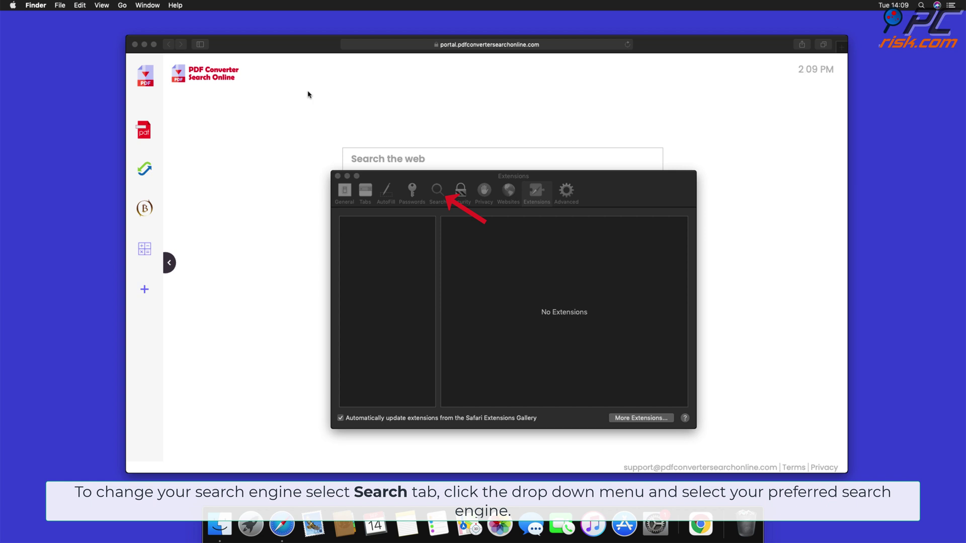
Step: Switch Safari's search engine from Bing to Google in Search preferences
click(437, 193)
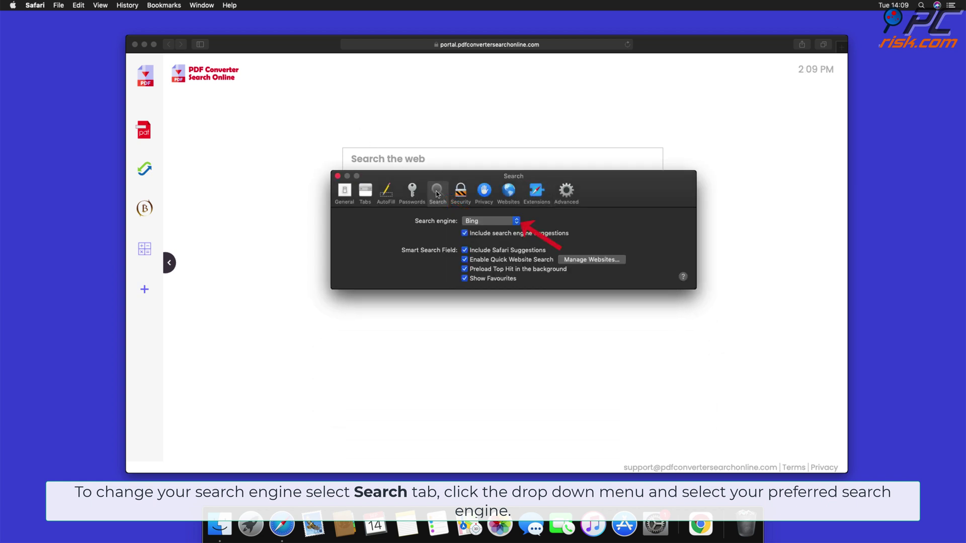
click(514, 220)
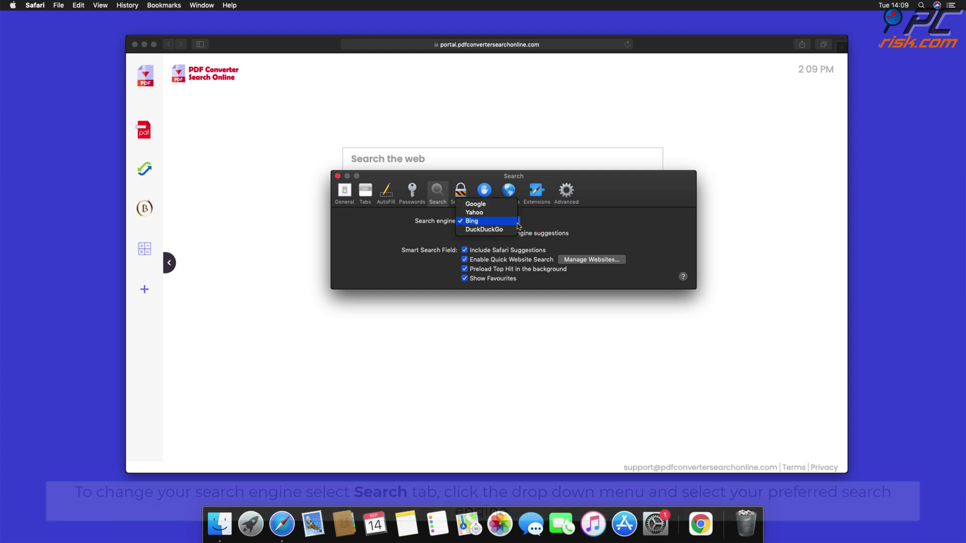
click(475, 204)
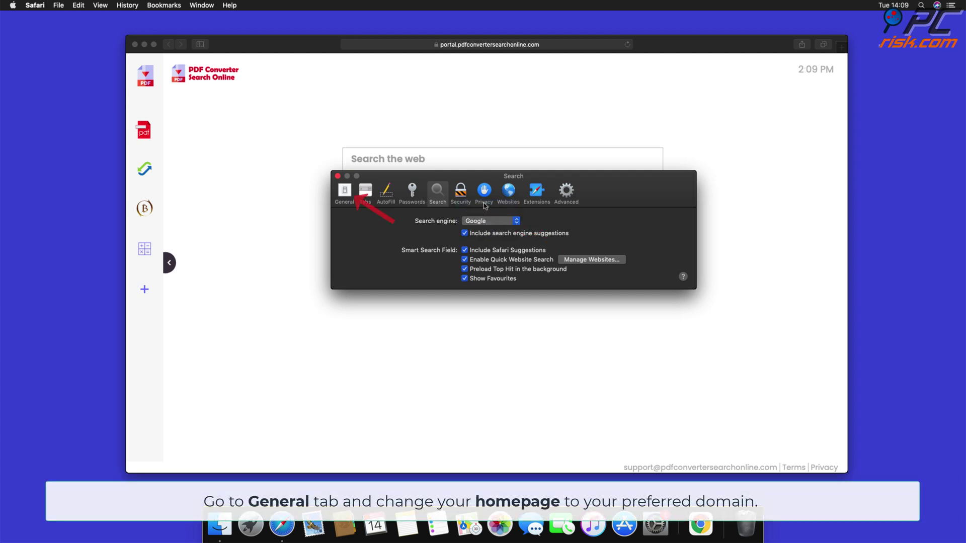
click(345, 191)
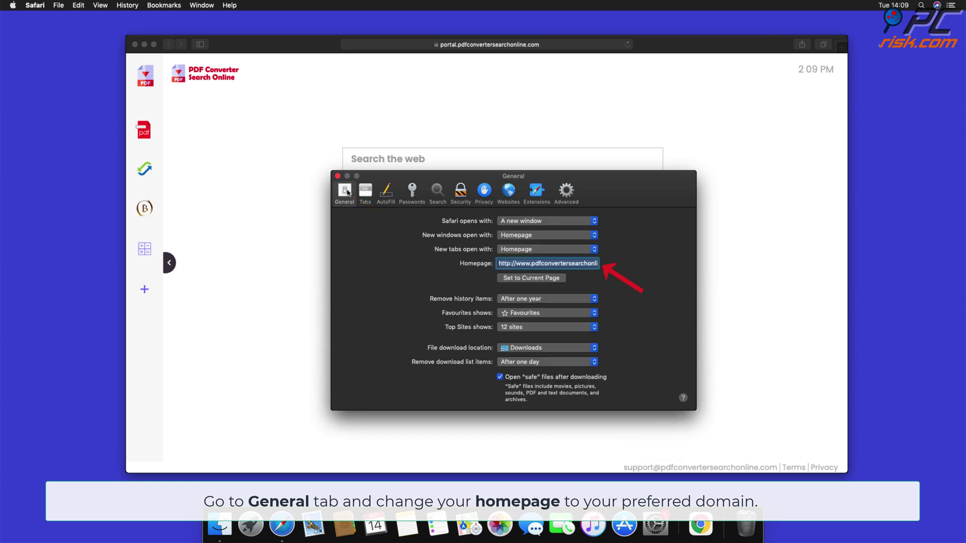
click(511, 264)
drag(500, 264, 665, 279)
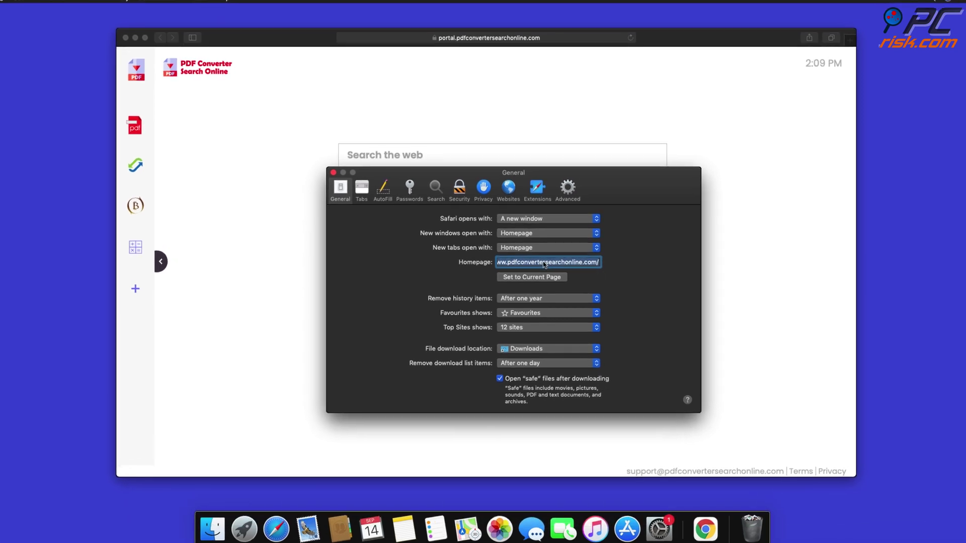
key(BackSpace)
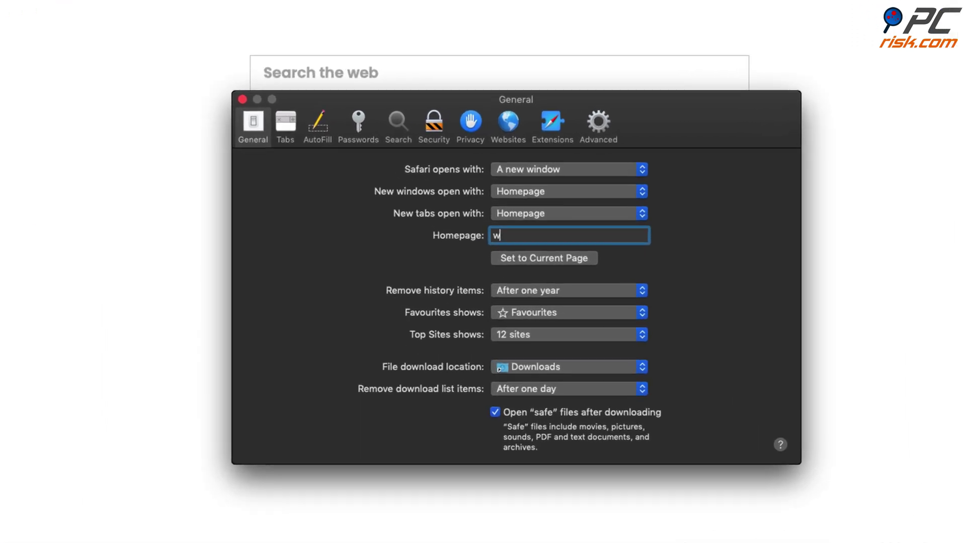
text(www.google.)
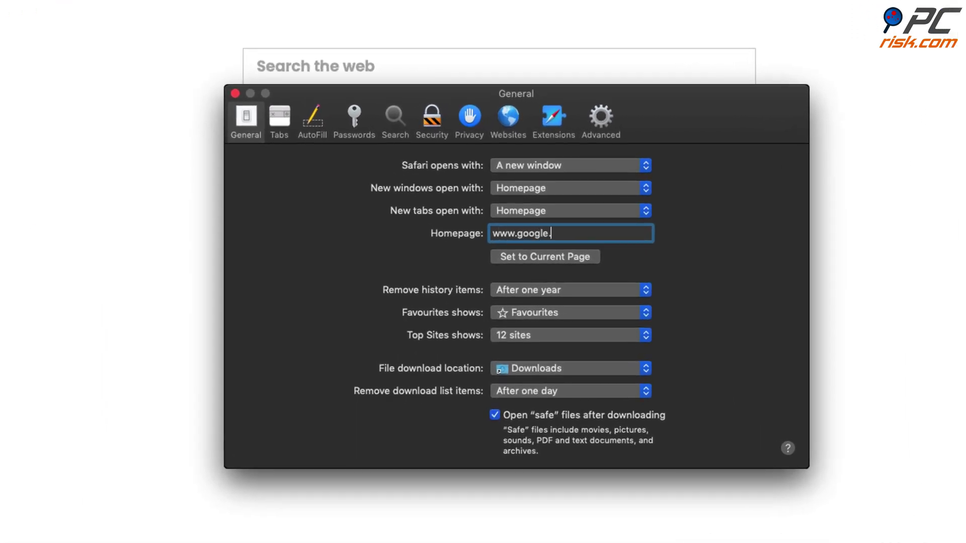
key(Return)
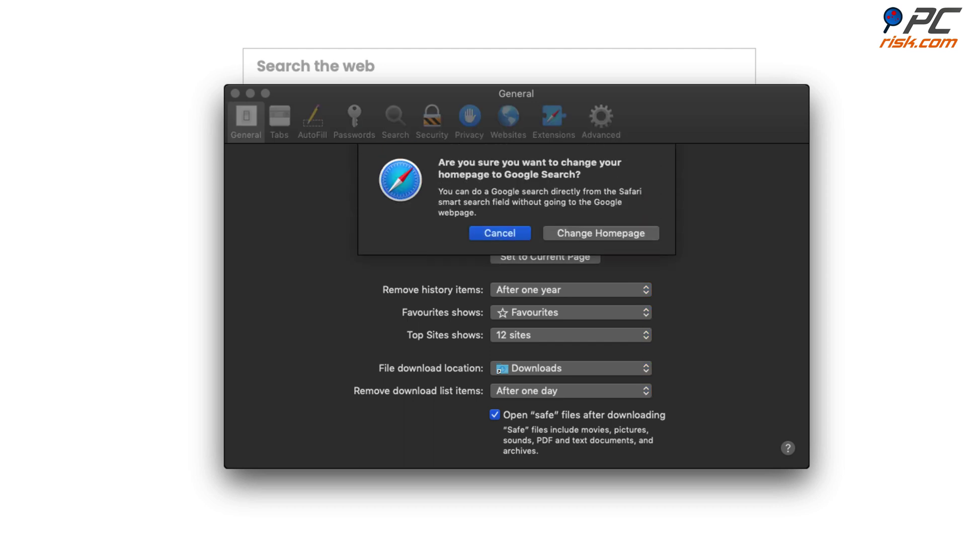
click(631, 231)
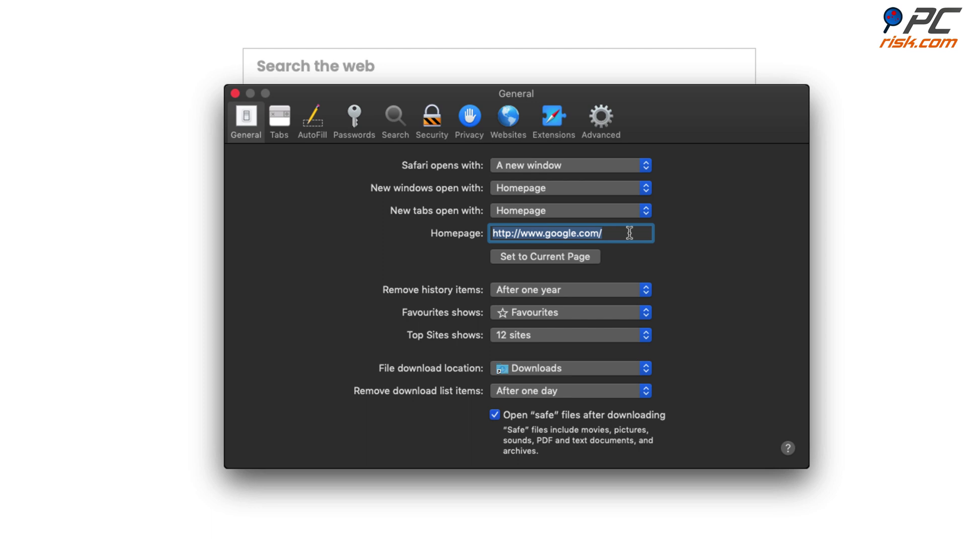
click(236, 93)
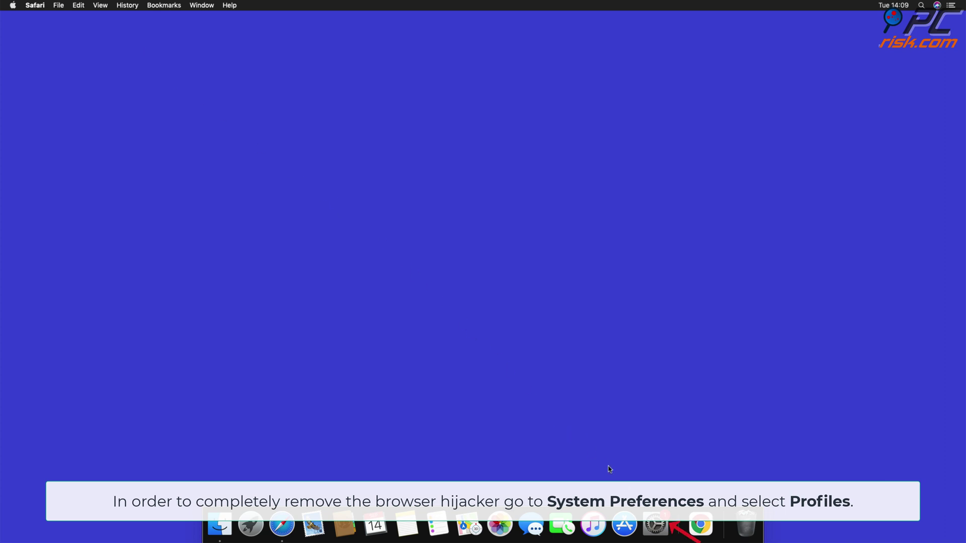
Step: In System Preferences > Profiles, remove the user TEST PROFILE and then the device TEST PROFILE
click(653, 525)
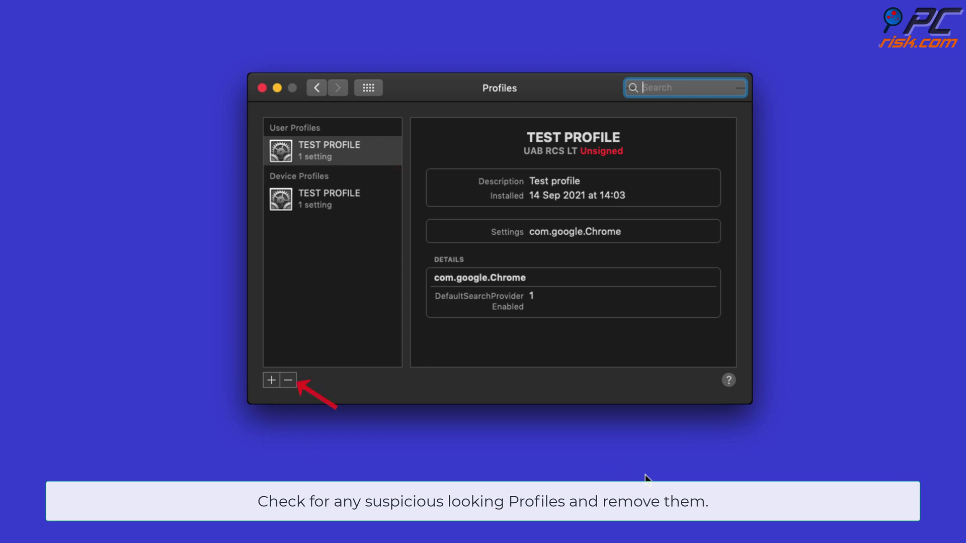
click(288, 381)
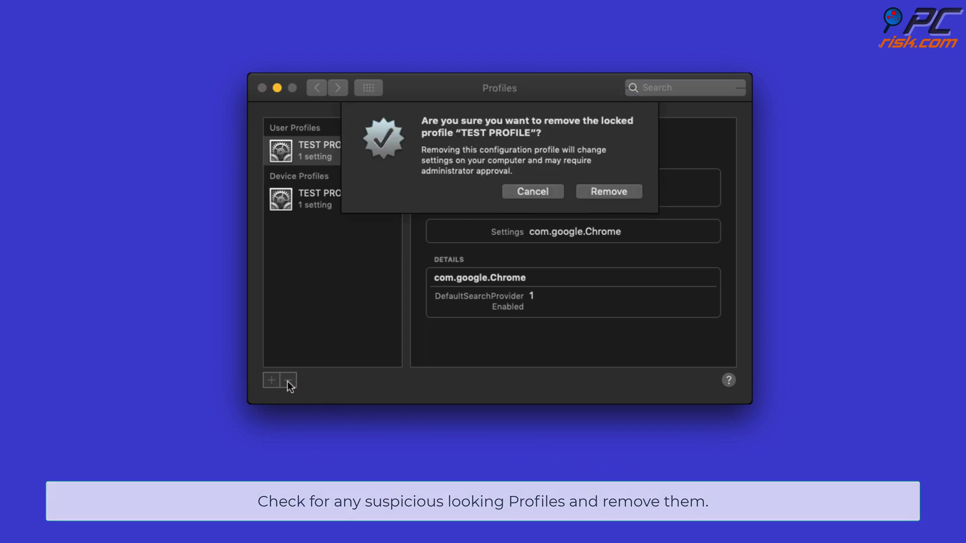
click(617, 196)
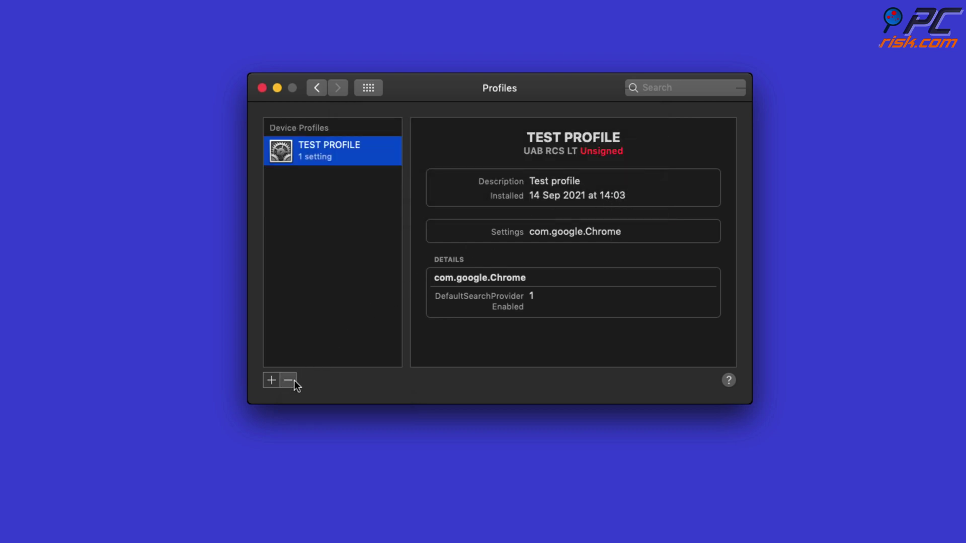
click(288, 380)
click(602, 193)
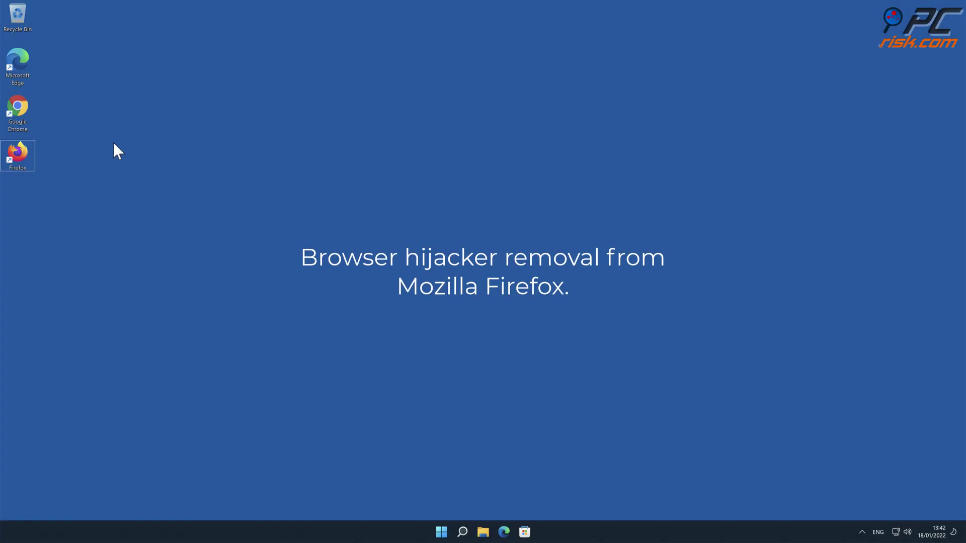
Step: Launch Firefox and remove the Safe Browsing extension from Add-ons and themes > Extensions
double_click(25, 155)
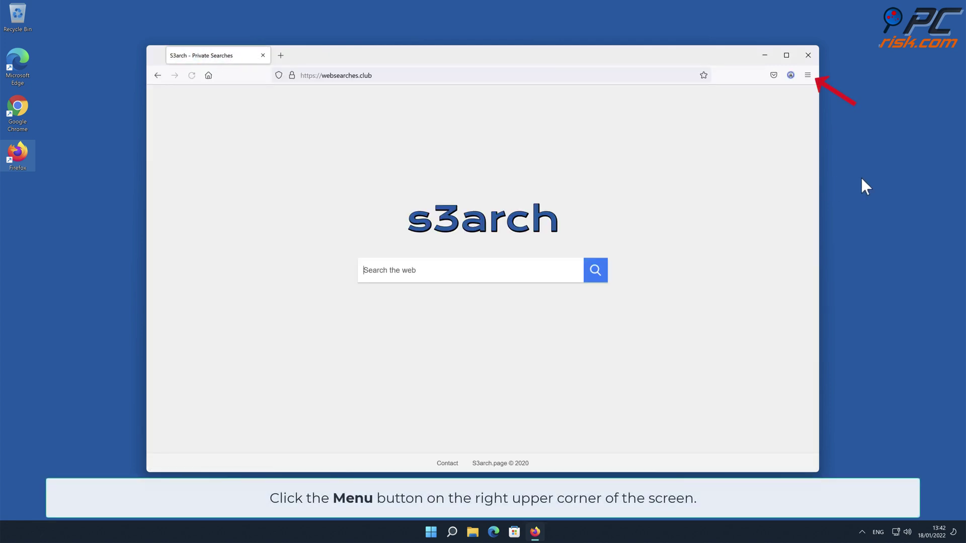
click(807, 75)
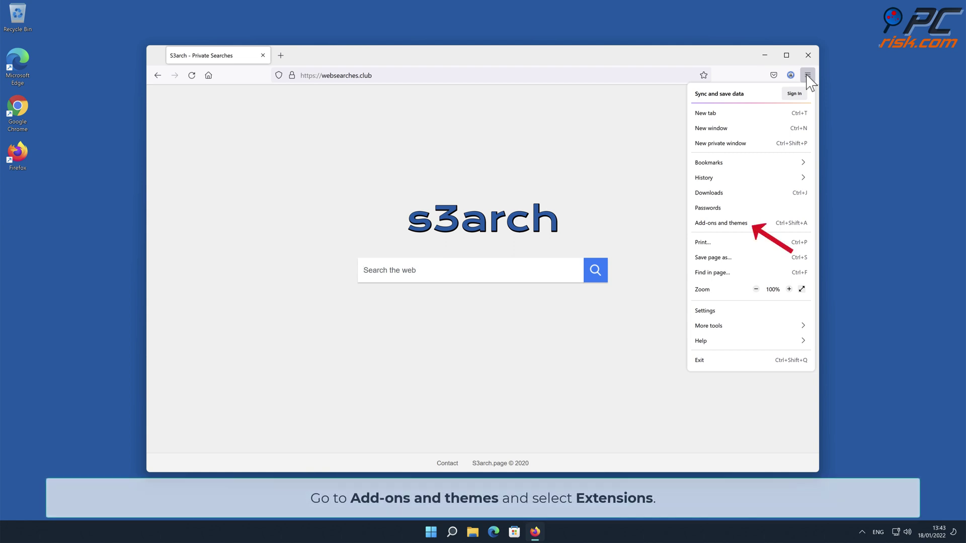
click(759, 225)
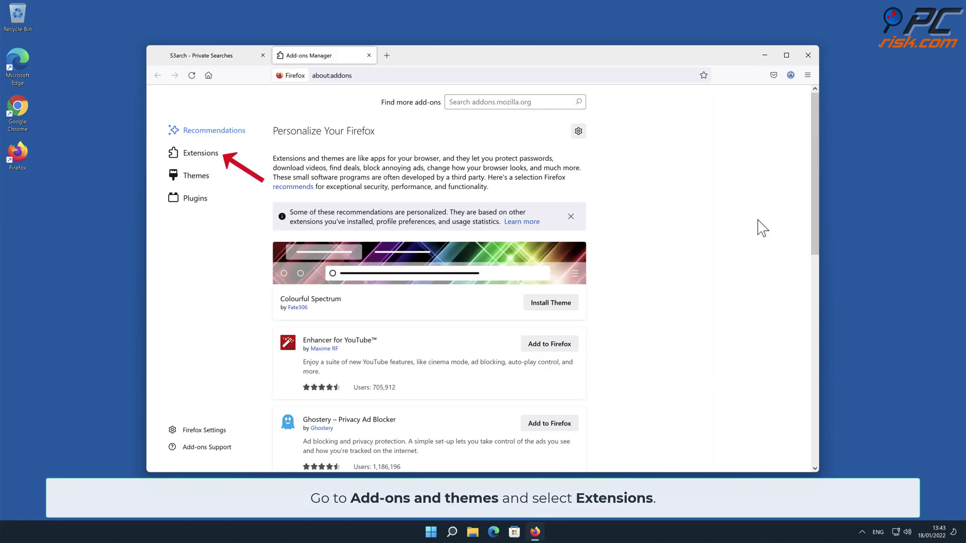
click(217, 158)
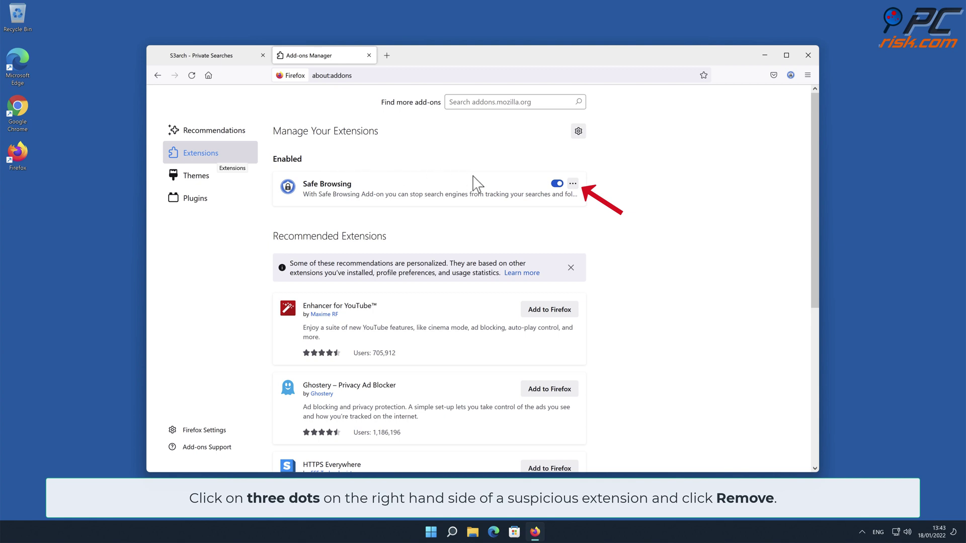
click(573, 184)
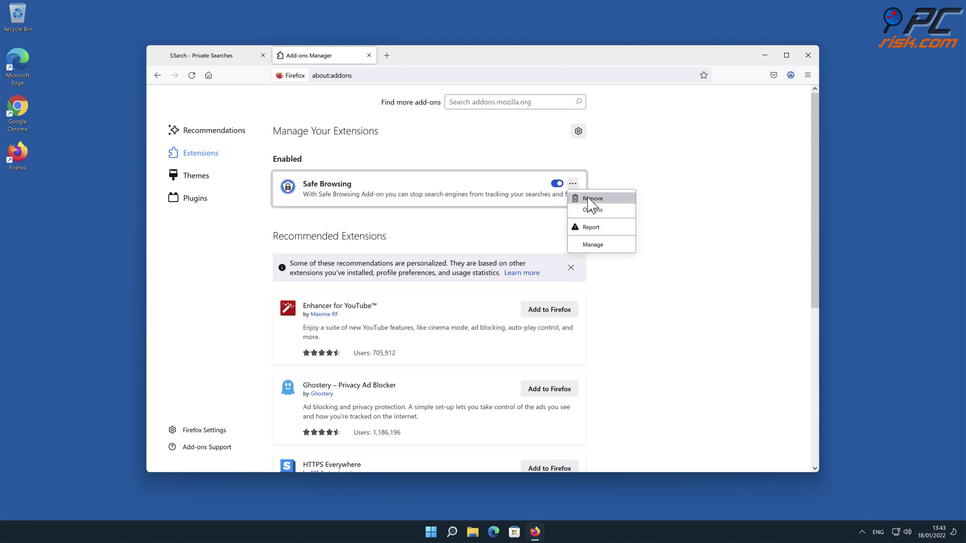
click(588, 198)
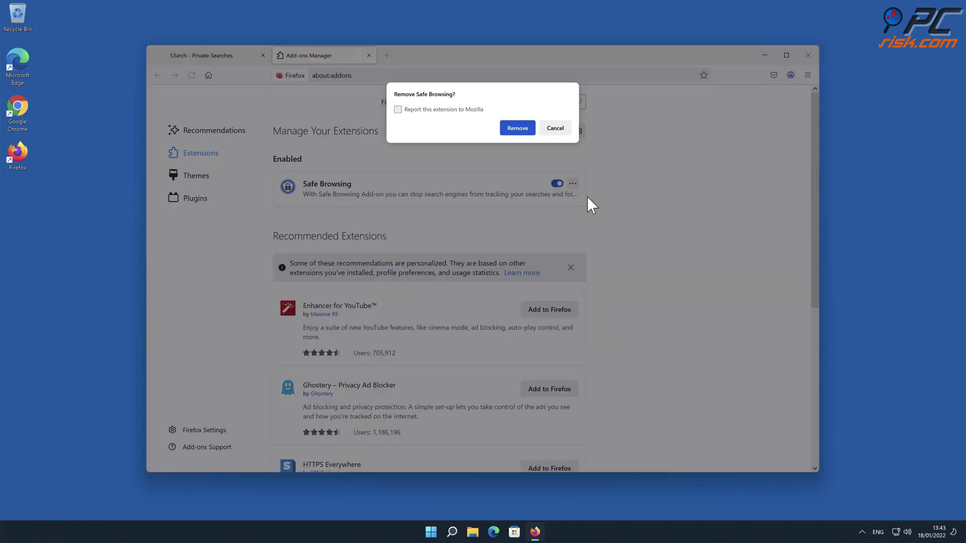
click(522, 130)
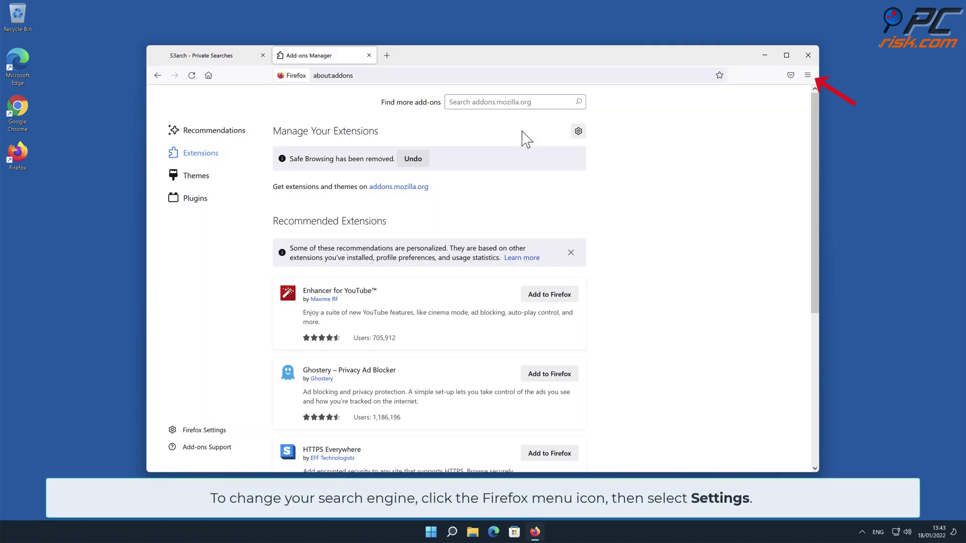
Step: Change Firefox's default search engine from Amazon.com to Google, then view the Home settings
click(808, 76)
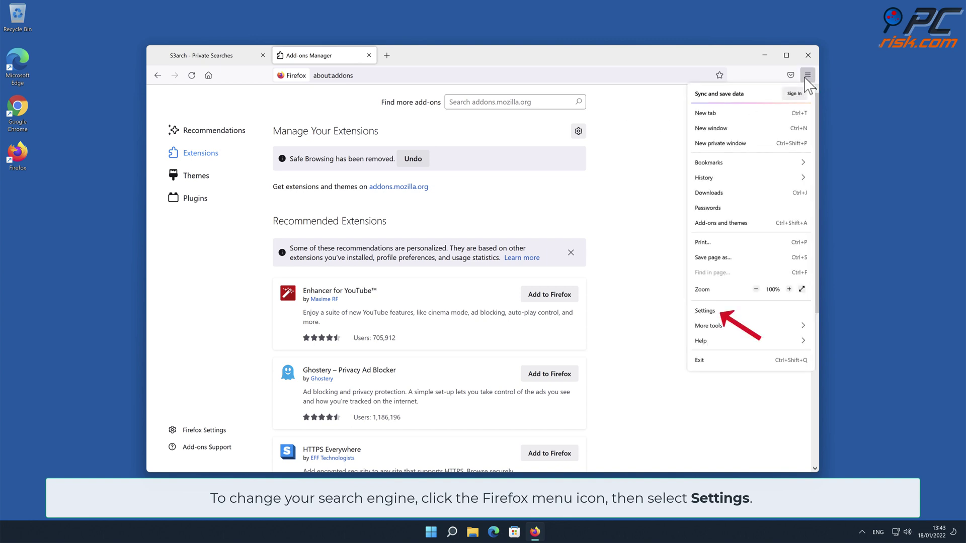
click(705, 311)
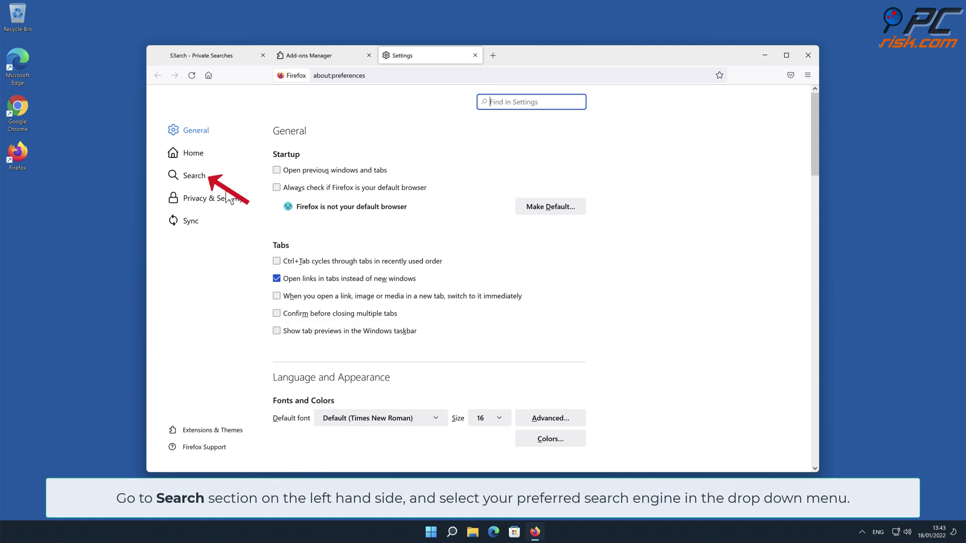
click(194, 179)
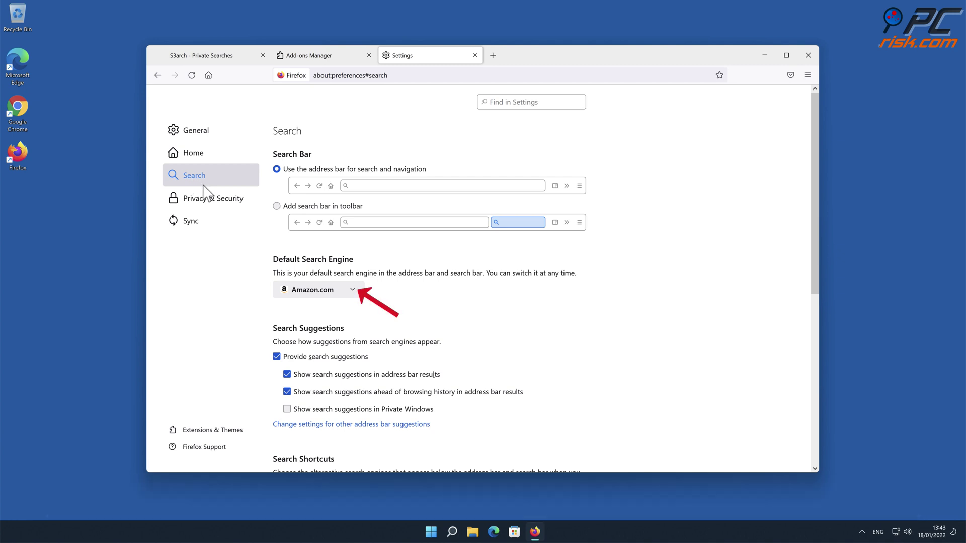
click(353, 290)
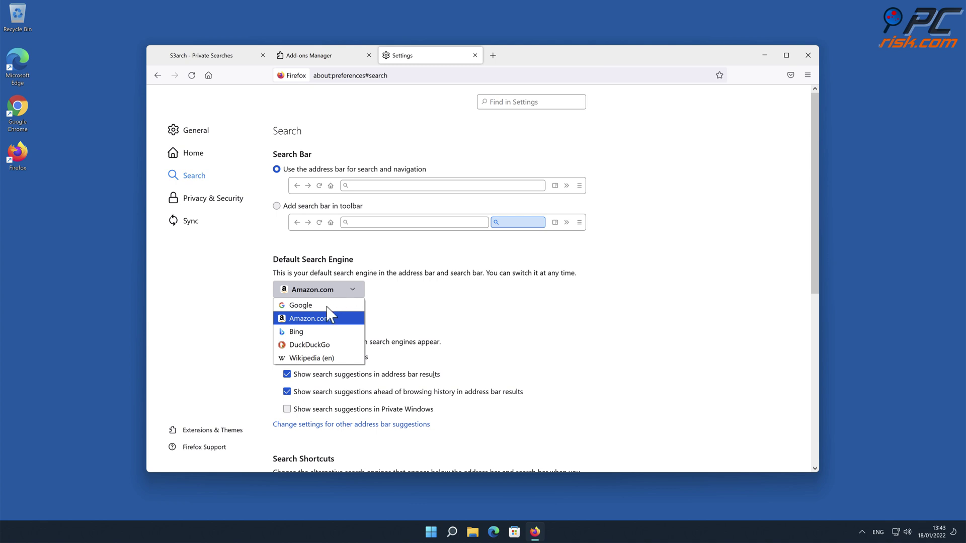
key(Up)
key(Return)
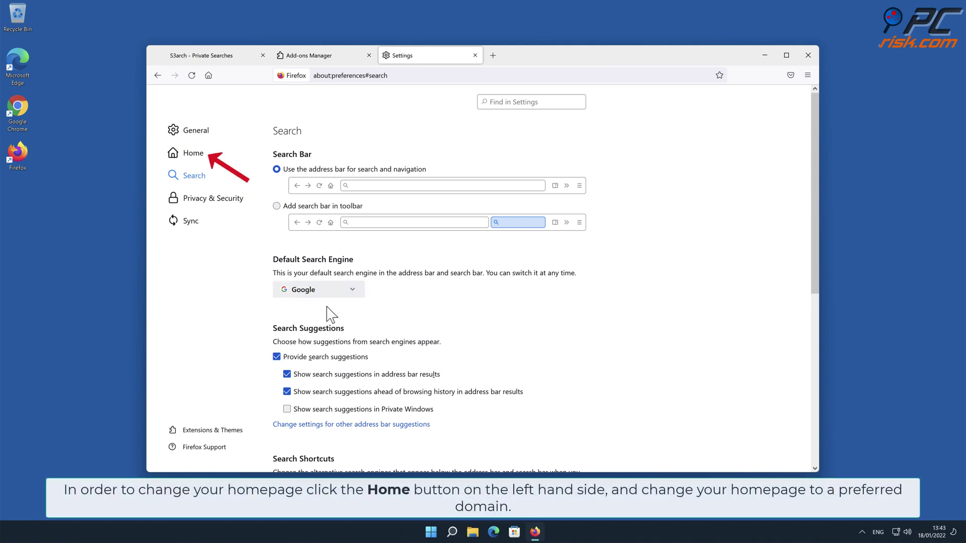
click(194, 156)
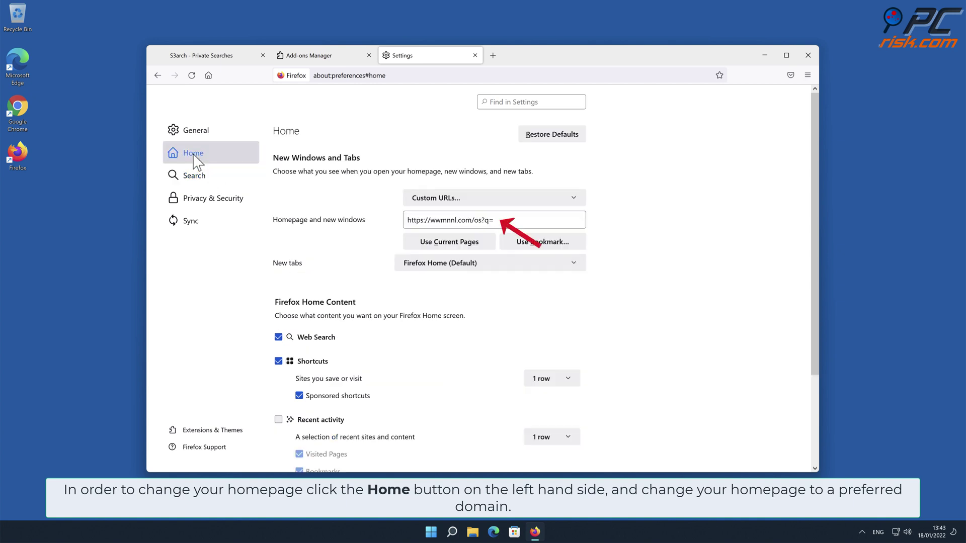